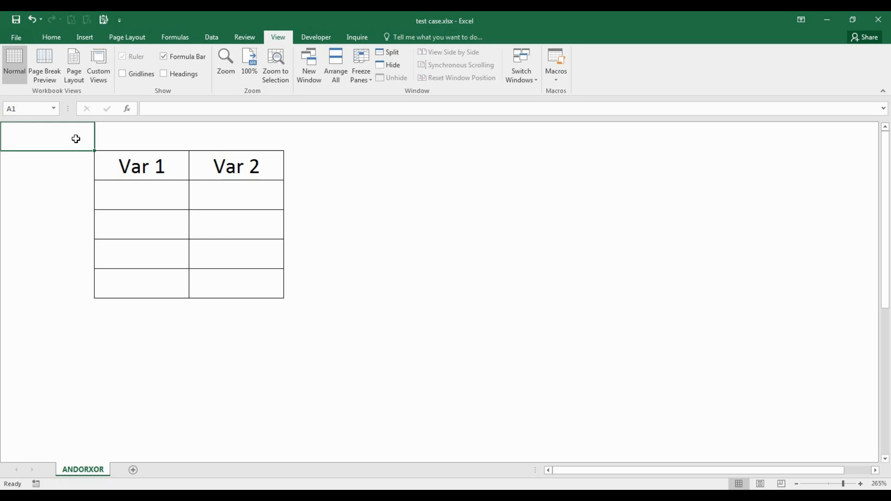
Fill the first two truth table rows under Var 1 and Var 2 with True, True and True, False
{"action": "left_click", "coordinate": [160, 192]}
{"action": "type", "text": "True"}
{"action": "key", "text": "Tab"}
{"action": "type", "text": "True"}
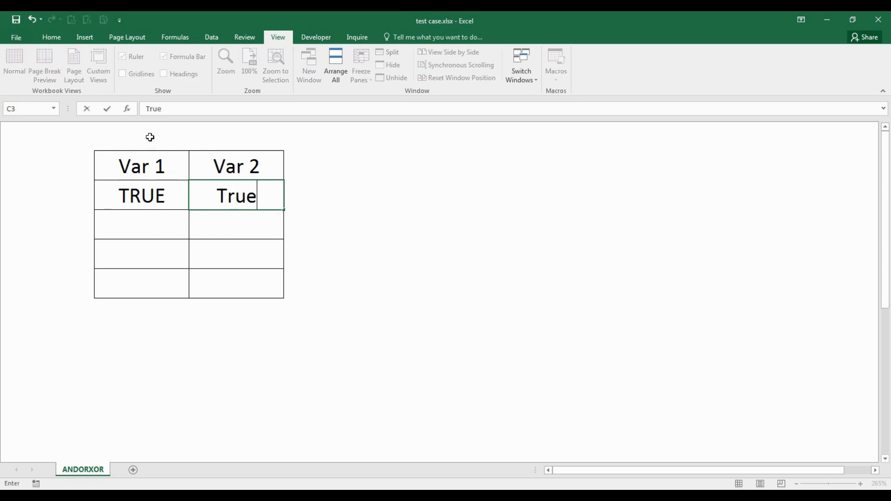
{"action": "key", "text": "Return"}
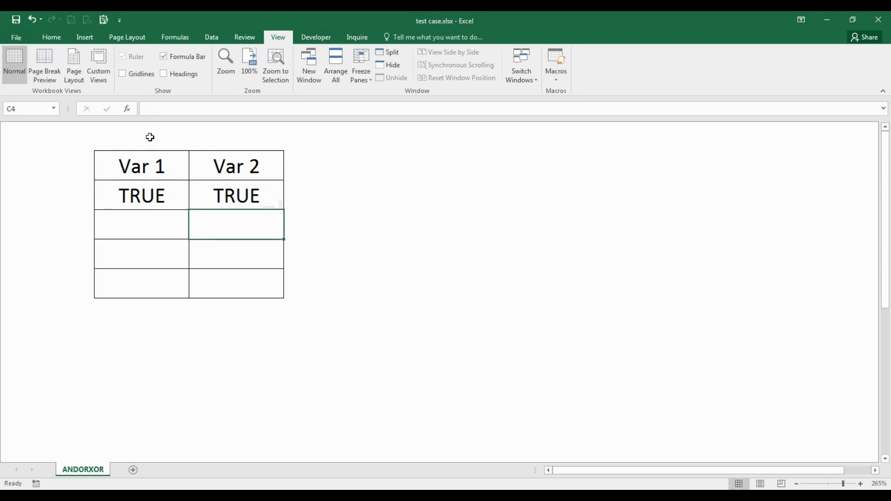
{"action": "key", "text": "Left"}
{"action": "type", "text": "True"}
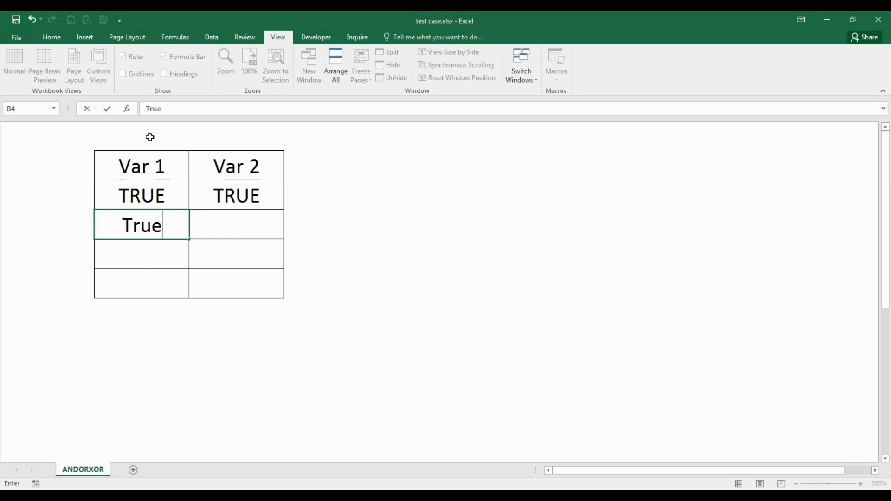
{"action": "key", "text": "Tab"}
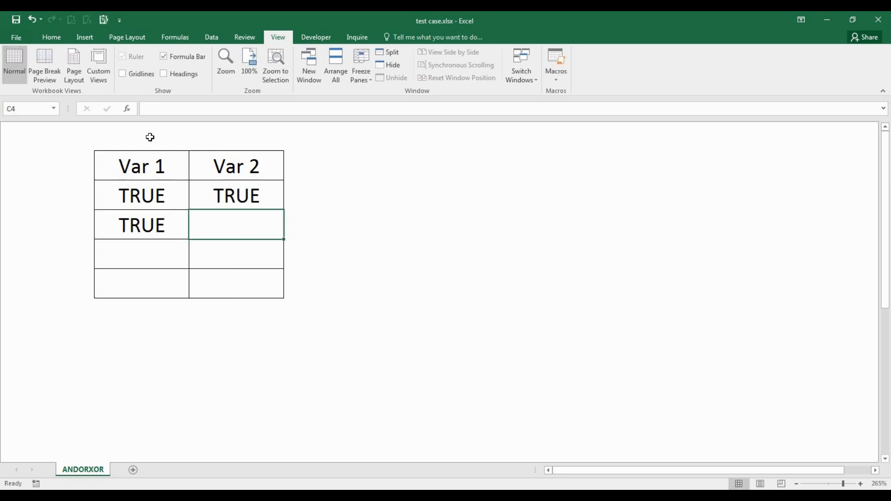
{"action": "type", "text": "False"}
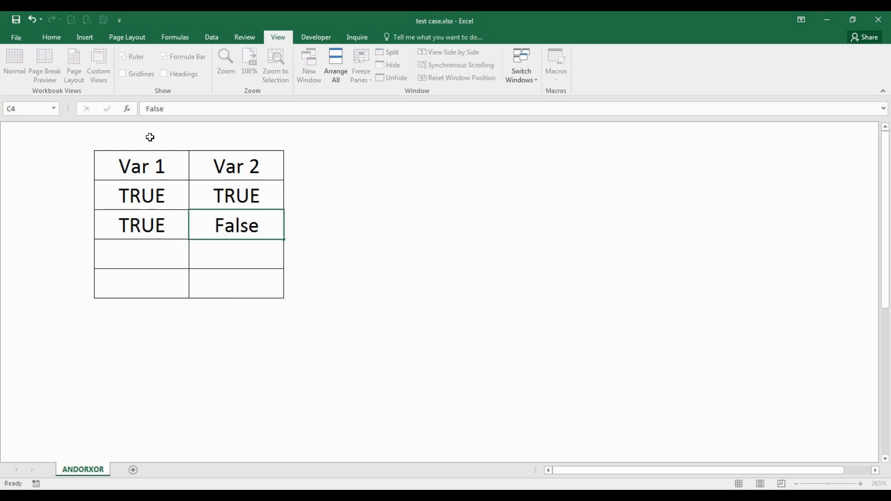
{"action": "key", "text": "Return"}
Fill the last two truth table rows under Var 1 and Var 2 with False, True and False, False
{"action": "key", "text": "Left"}
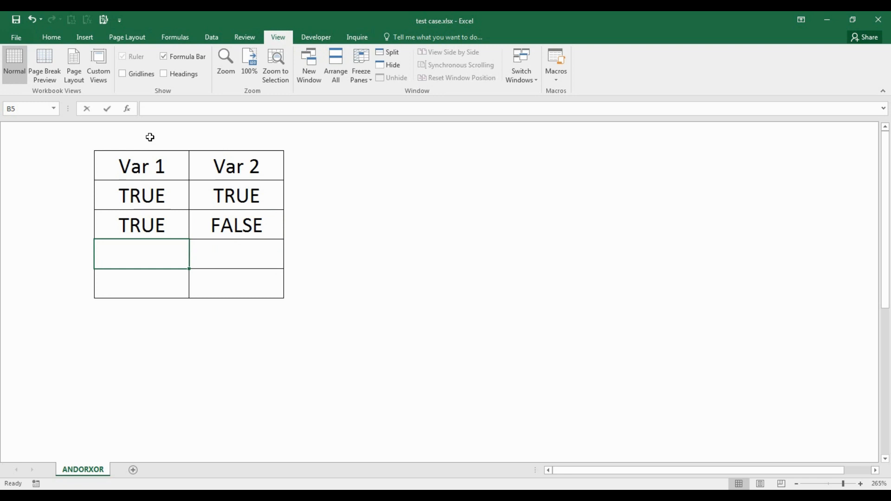
{"action": "type", "text": "False"}
{"action": "key", "text": "Return"}
{"action": "key", "text": "Up"}
{"action": "key", "text": "Right"}
{"action": "type", "text": "True"}
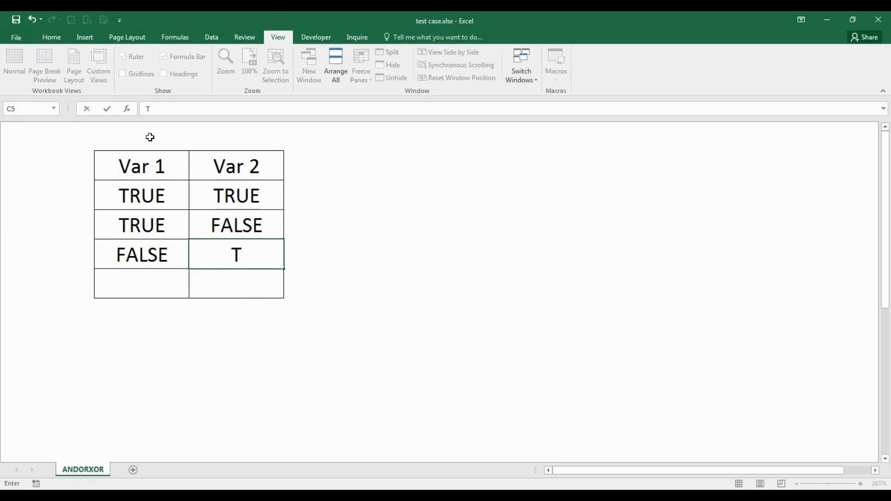
{"action": "key", "text": "Return"}
{"action": "key", "text": "Left"}
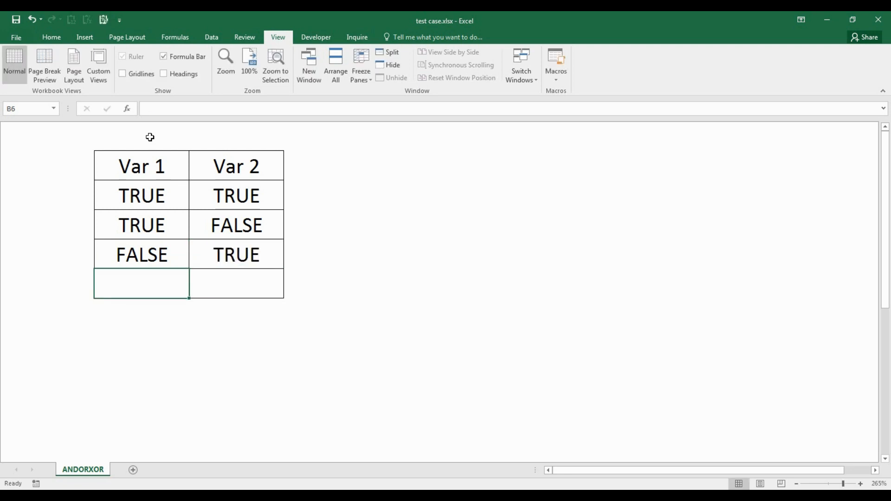
{"action": "type", "text": "False"}
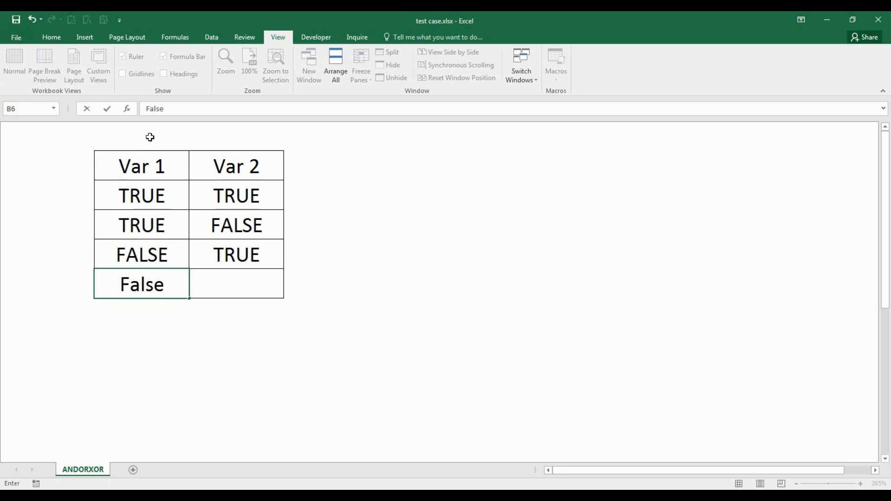
{"action": "key", "text": "Right"}
{"action": "type", "text": "False"}
{"action": "key", "text": "Return"}
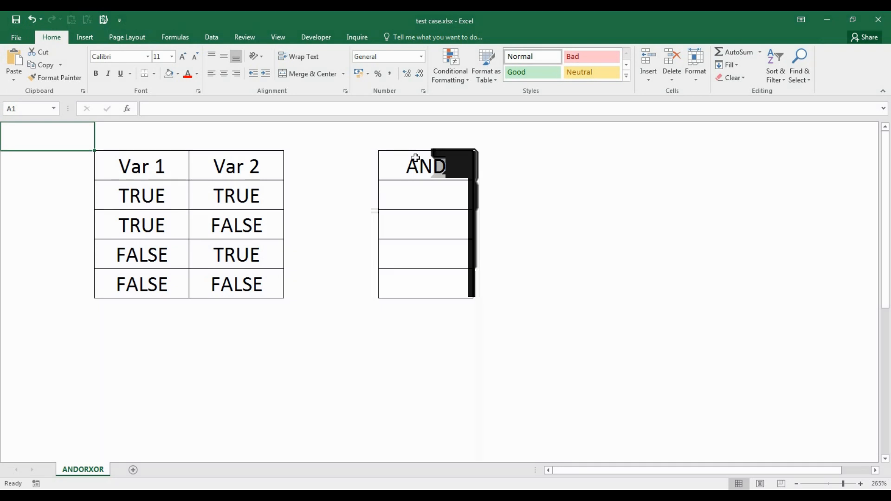
Enter =AND(B3,C3) in E3 under the AND header and copy the formula down through E6
{"action": "left_click", "coordinate": [422, 196]}
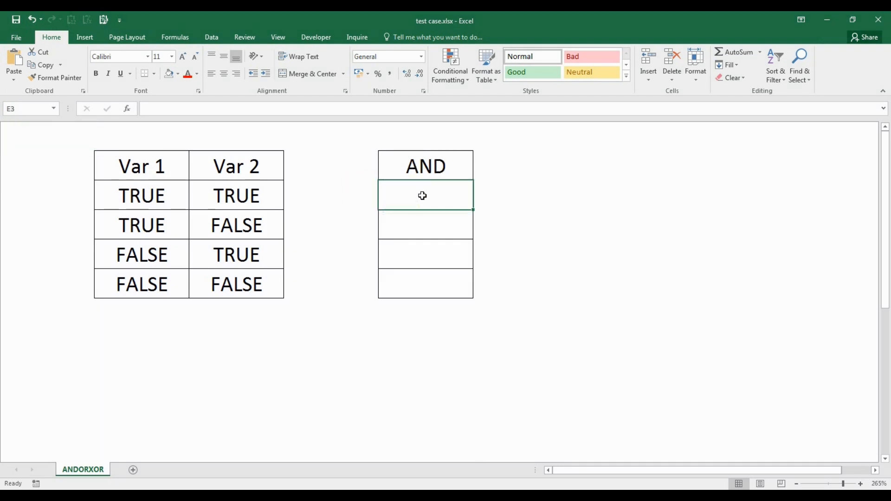
{"action": "type", "text": "="}
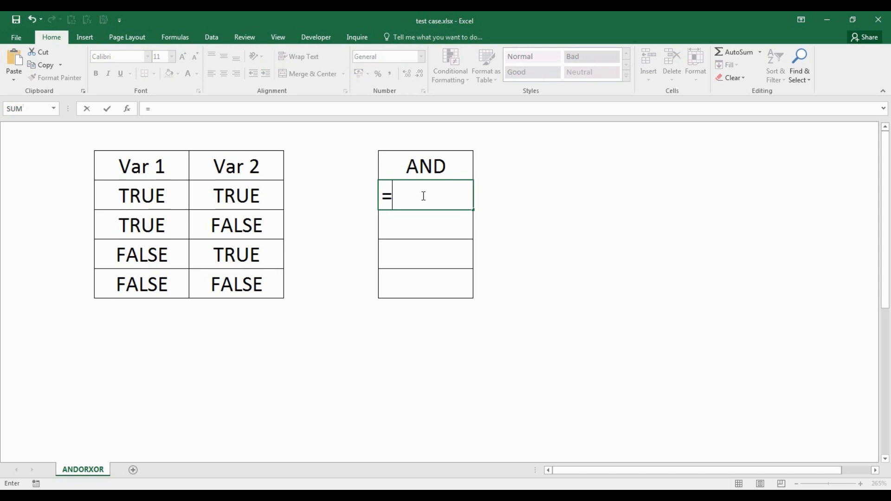
{"action": "type", "text": "and("}
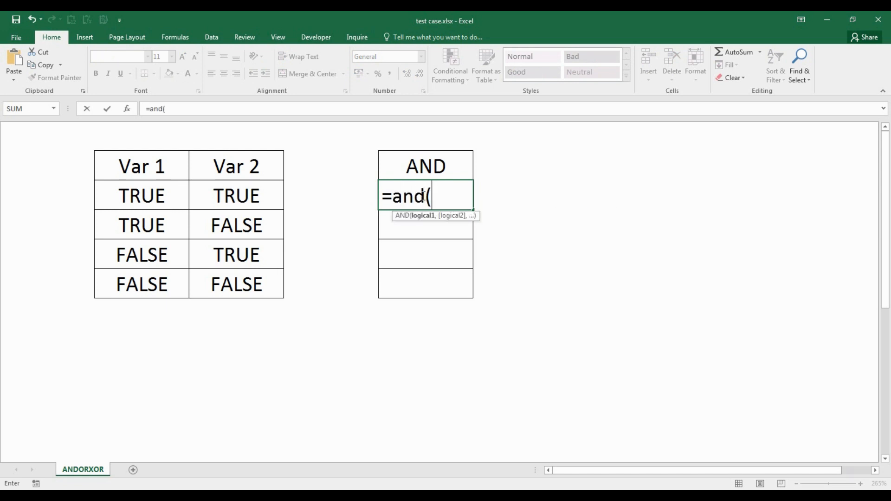
{"action": "left_click", "coordinate": [141, 190]}
{"action": "type", "text": ","}
{"action": "left_click", "coordinate": [230, 190]}
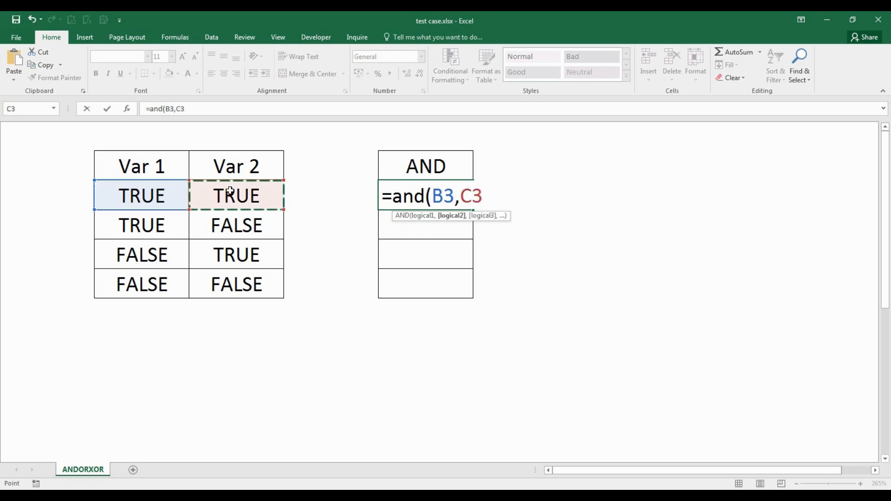
{"action": "type", "text": ")"}
{"action": "key", "text": "Return"}
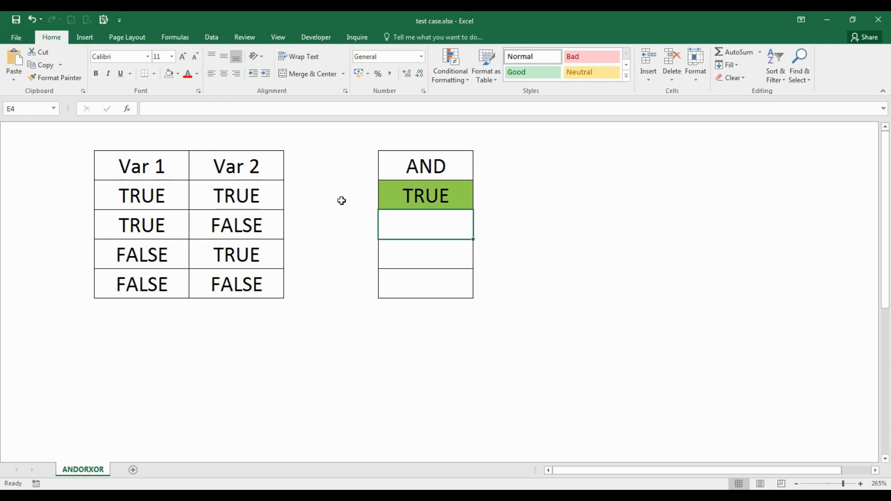
{"action": "key", "text": "Up"}
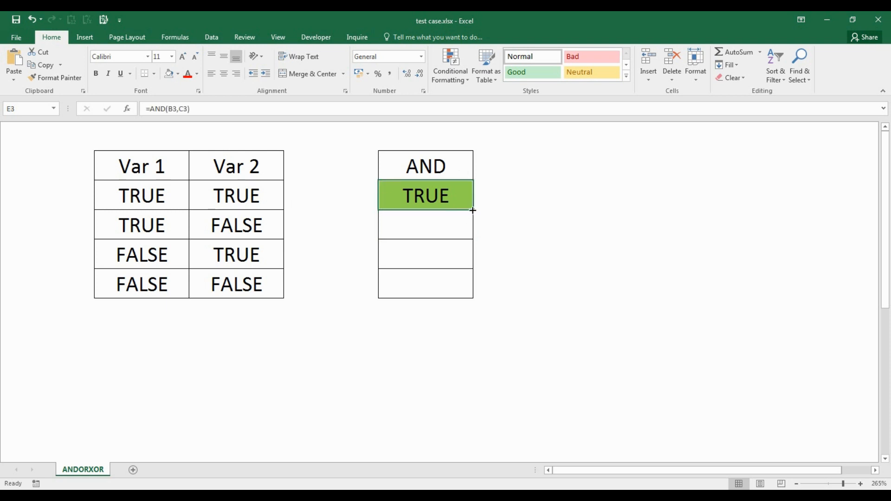
{"action": "left_click_drag", "start_coordinate": [472, 210], "coordinate": [468, 296]}
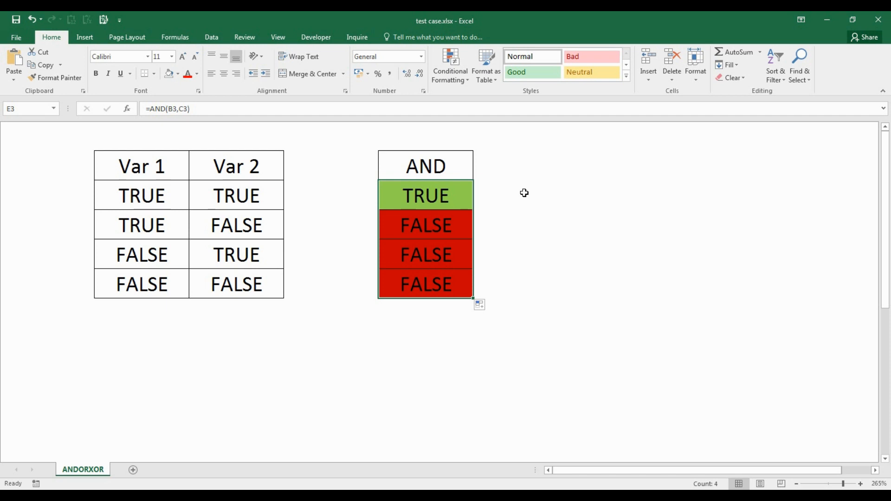
Enter the product formula =B3*C3 in H3 beside the AND results and copy it down through H6
{"action": "left_click", "coordinate": [502, 196]}
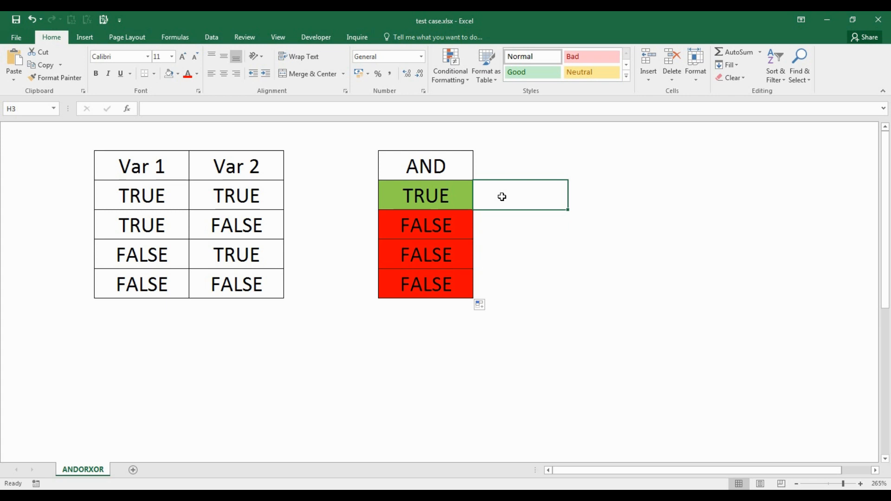
{"action": "type", "text": "="}
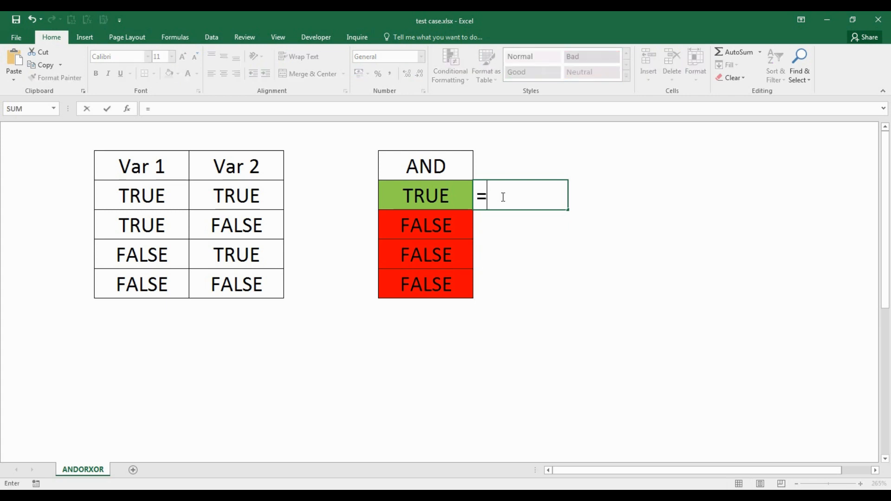
{"action": "left_click", "coordinate": [152, 196]}
{"action": "type", "text": "*"}
{"action": "left_click", "coordinate": [209, 197]}
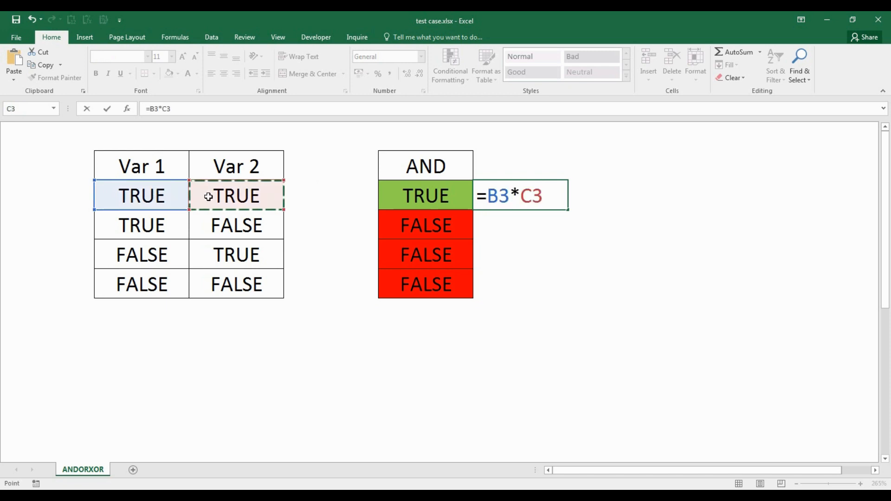
{"action": "key", "text": "Return"}
{"action": "key", "text": "Up"}
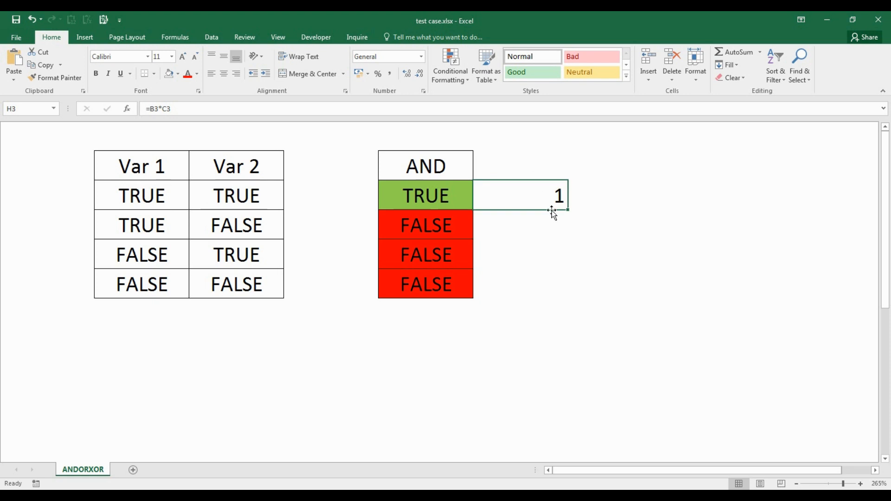
{"action": "left_click_drag", "start_coordinate": [568, 210], "coordinate": [559, 298]}
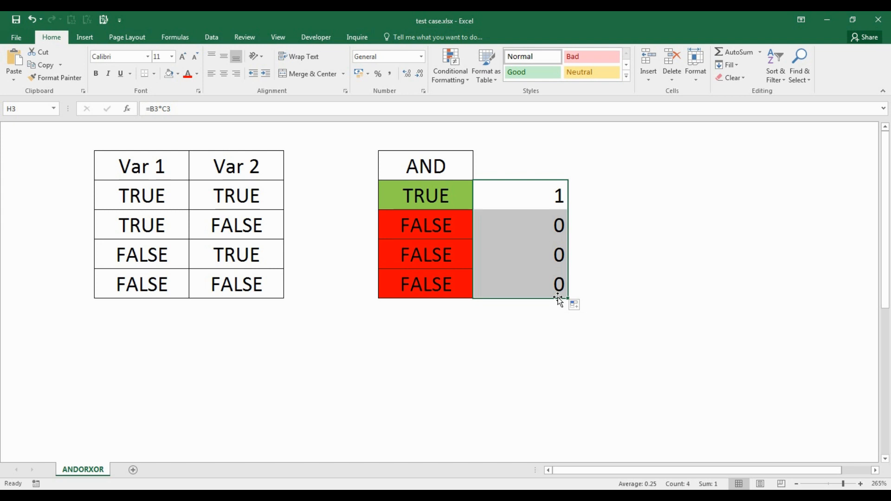
{"action": "left_click_drag", "start_coordinate": [539, 218], "coordinate": [524, 286]}
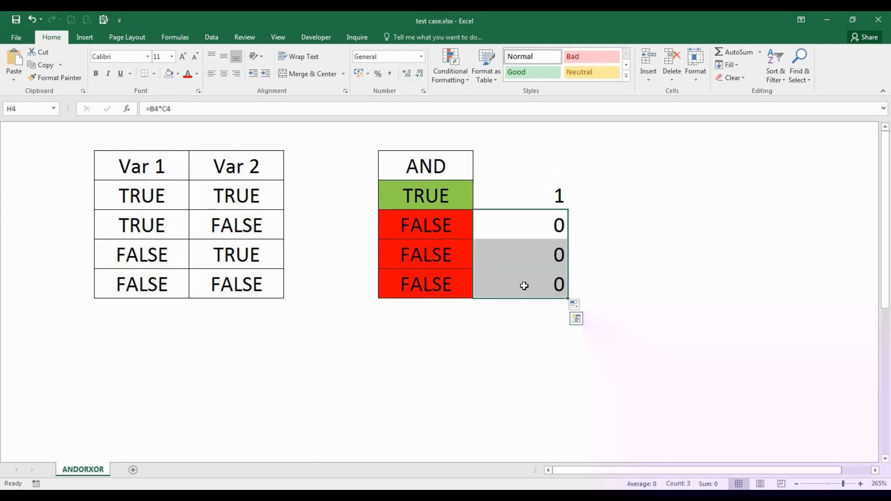
{"action": "left_click", "coordinate": [531, 191]}
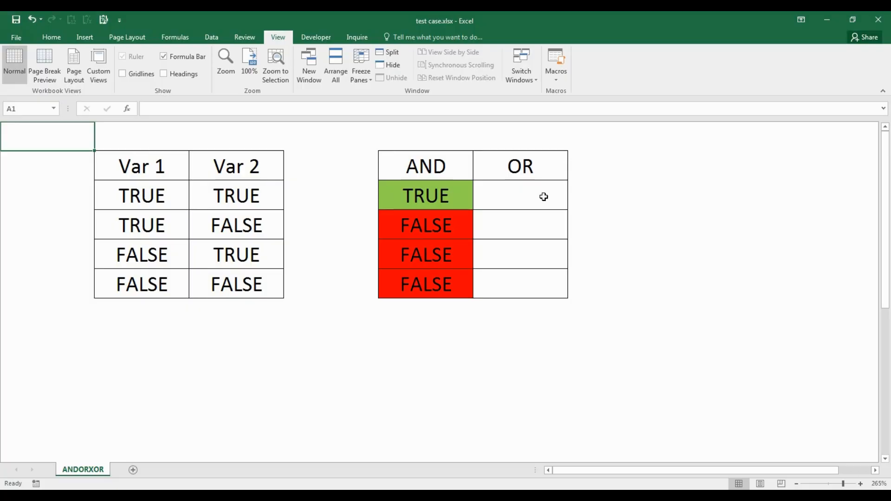
Enter =OR(B3,C3) in F3 under the OR header and copy the formula down through F6
{"action": "left_click", "coordinate": [544, 197]}
{"action": "type", "text": "="}
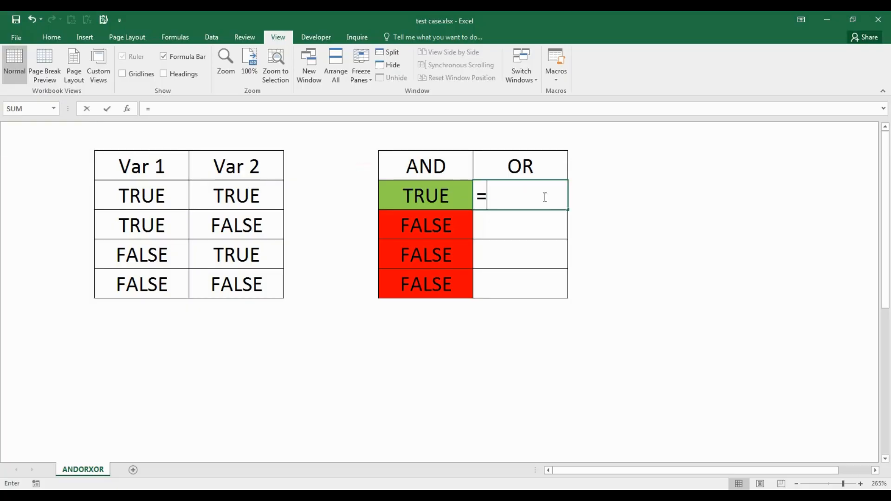
{"action": "type", "text": "or("}
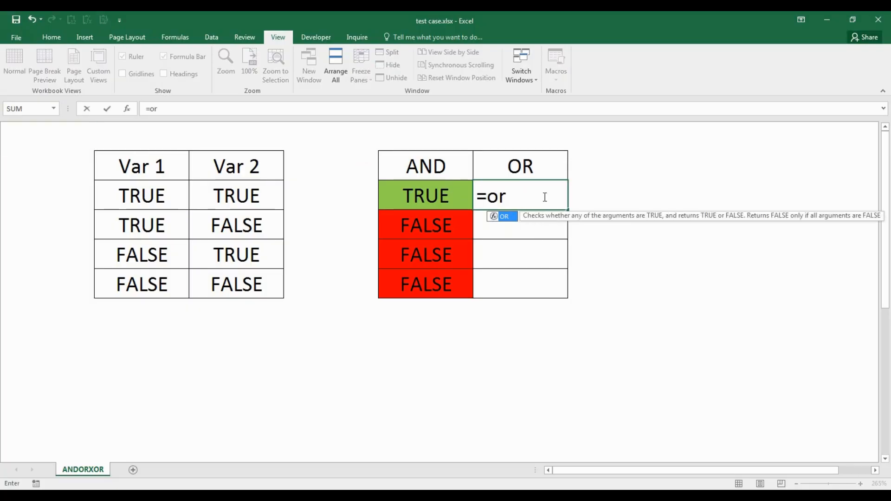
{"action": "left_click", "coordinate": [153, 197]}
{"action": "type", "text": ","}
{"action": "left_click", "coordinate": [210, 198]}
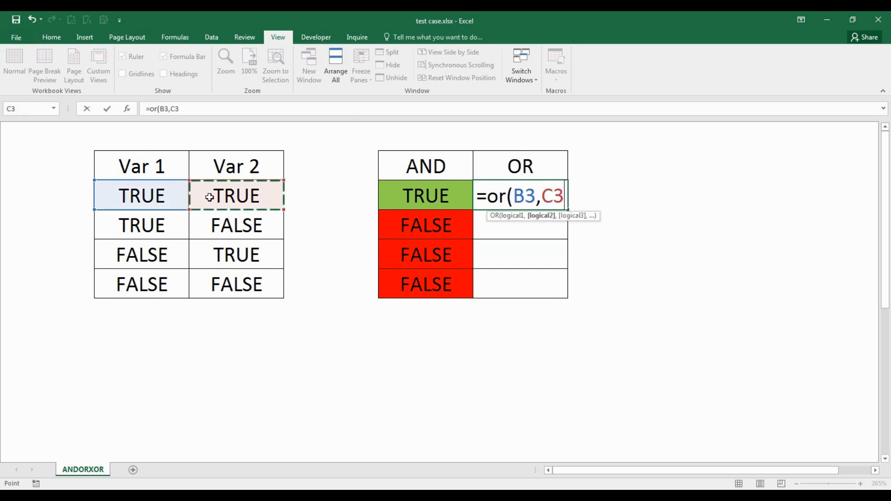
{"action": "type", "text": ")"}
{"action": "key", "text": "Return"}
{"action": "key", "text": "Up"}
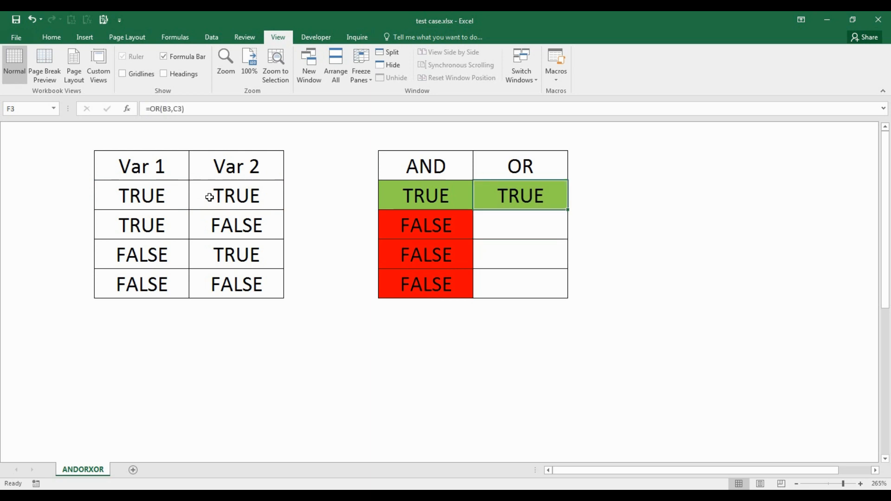
{"action": "left_click_drag", "start_coordinate": [568, 211], "coordinate": [559, 292]}
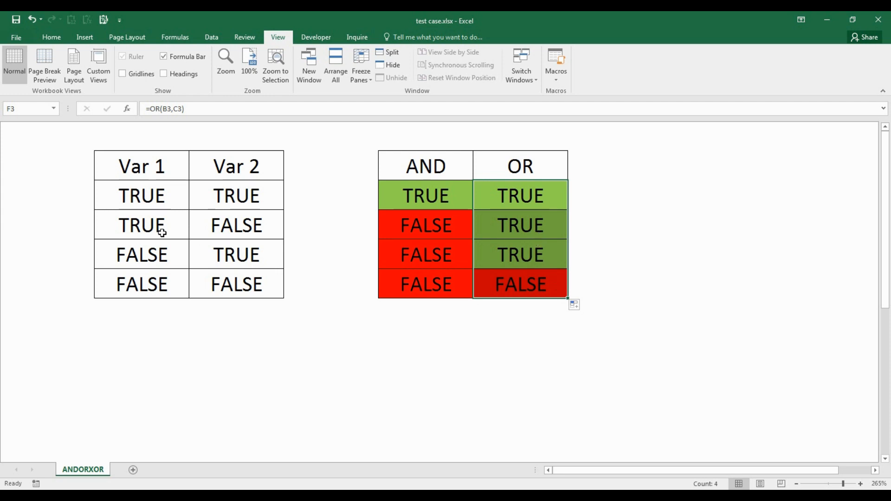
{"action": "left_click", "coordinate": [143, 231]}
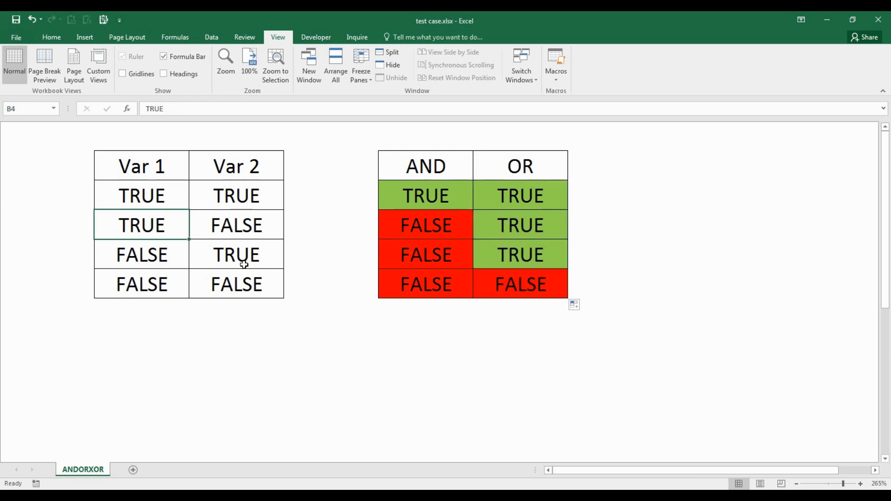
{"action": "left_click", "coordinate": [273, 264]}
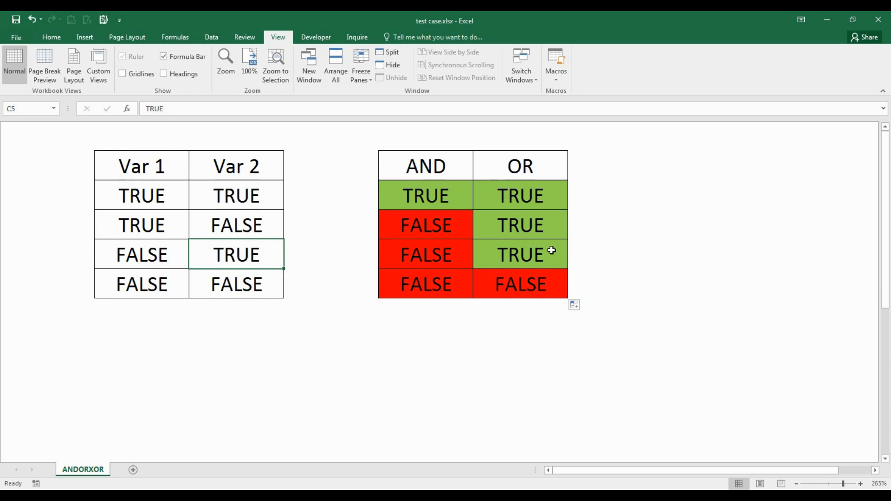
{"action": "left_click", "coordinate": [548, 277]}
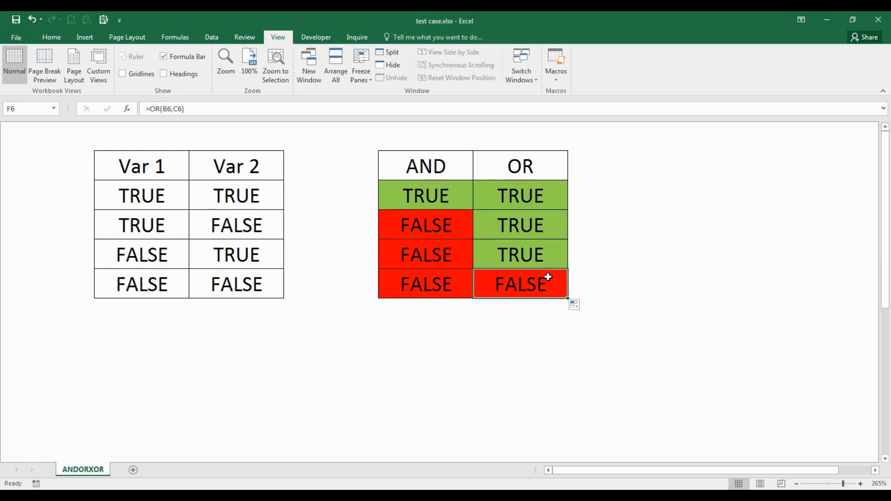
{"action": "left_click_drag", "start_coordinate": [141, 291], "coordinate": [234, 284]}
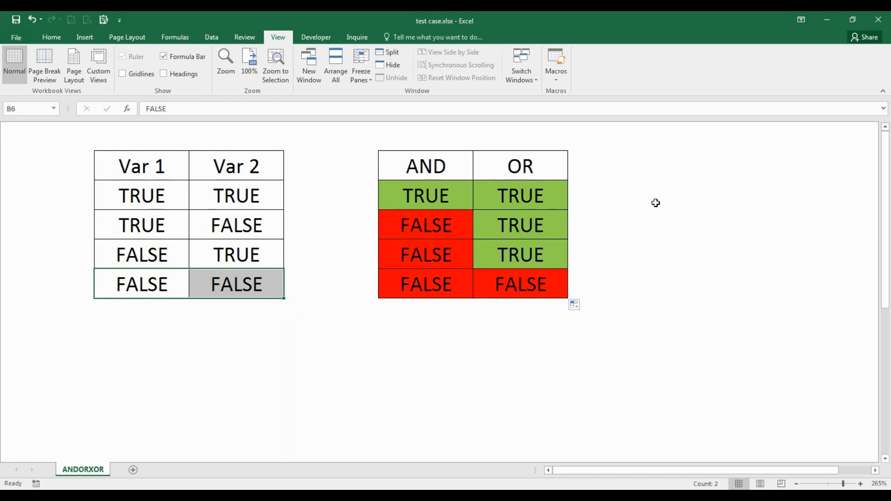
Enter the sum formula =B3+C3 in H3 beside the OR results and copy it down through H6
{"action": "left_click", "coordinate": [600, 197]}
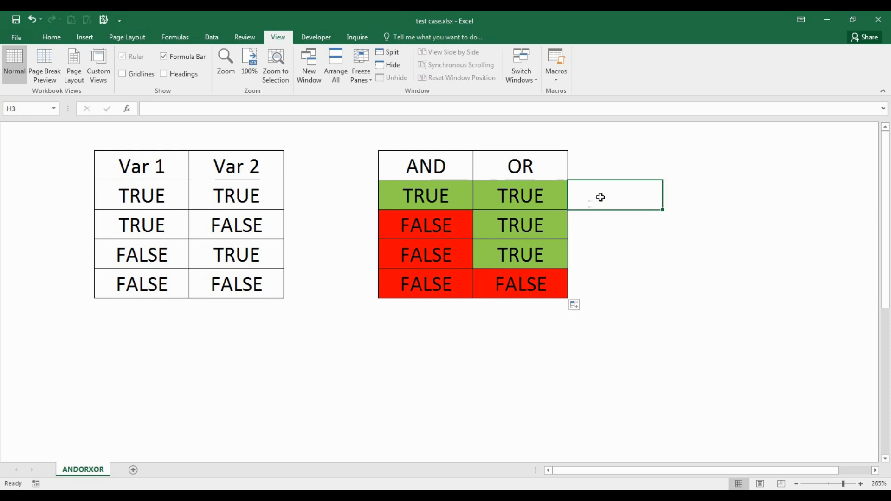
{"action": "type", "text": "="}
{"action": "left_click", "coordinate": [178, 195]}
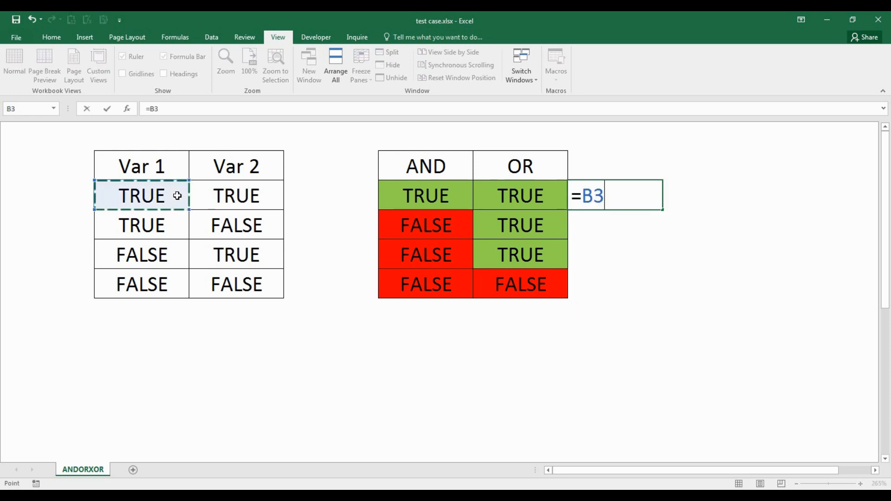
{"action": "type", "text": "+"}
{"action": "left_click", "coordinate": [223, 196]}
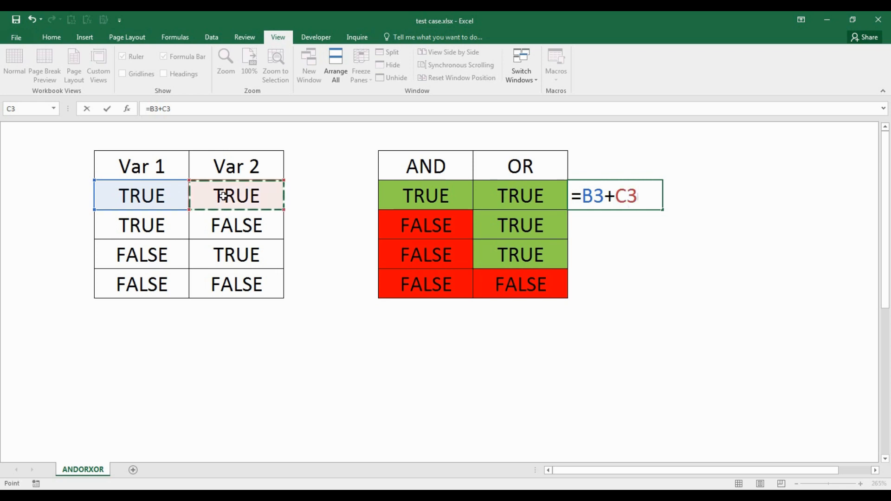
{"action": "key", "text": "Return"}
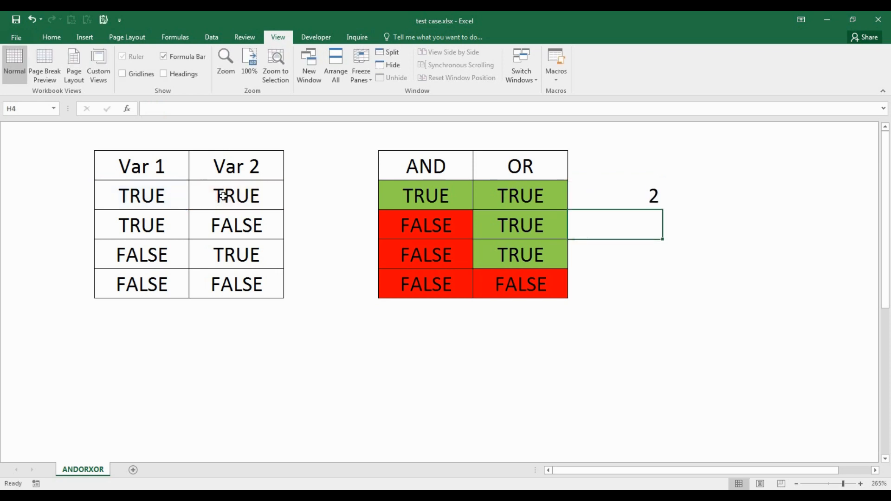
{"action": "left_click", "coordinate": [635, 195]}
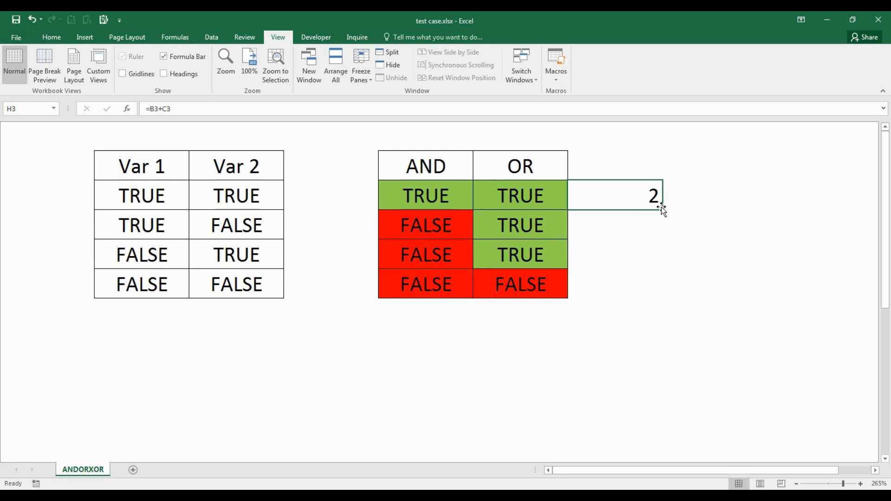
{"action": "left_click_drag", "start_coordinate": [663, 212], "coordinate": [662, 298]}
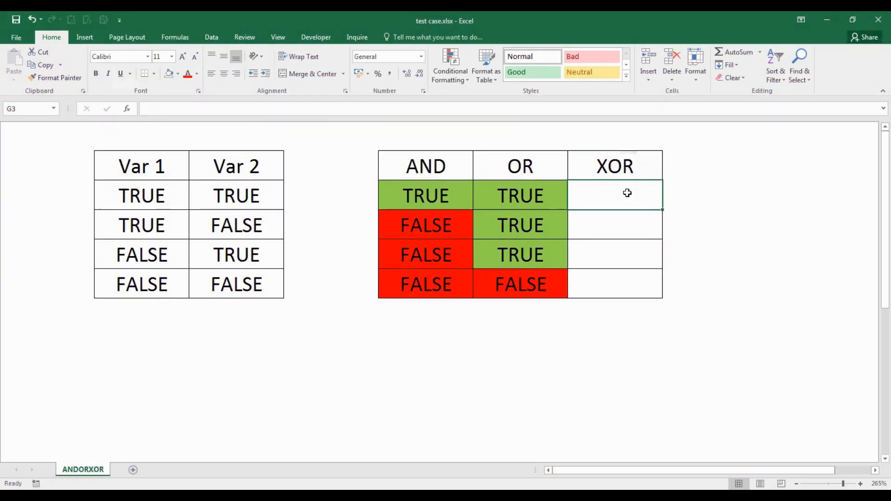
Enter =XOR(B3,C3) in G3 under the XOR header and copy the formula down through G6
{"action": "type", "text": "="}
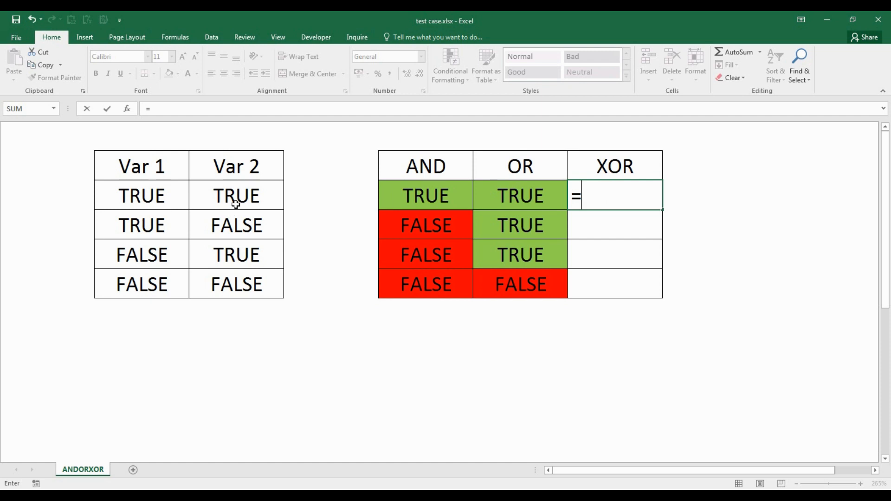
{"action": "type", "text": "xor"}
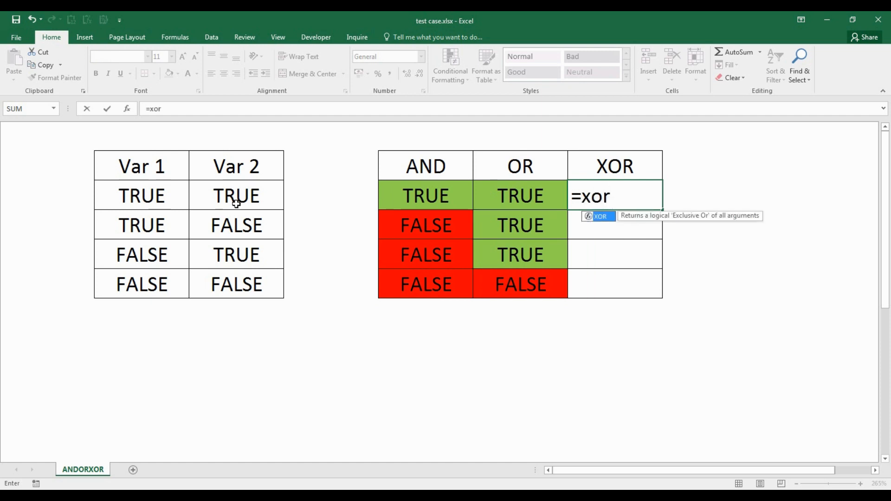
{"action": "type", "text": "("}
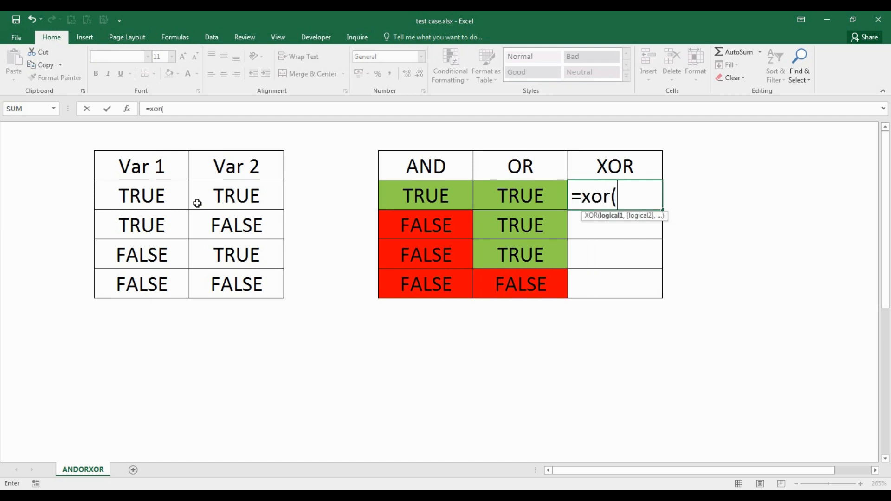
{"action": "left_click", "coordinate": [174, 196]}
{"action": "type", "text": ","}
{"action": "left_click", "coordinate": [234, 193]}
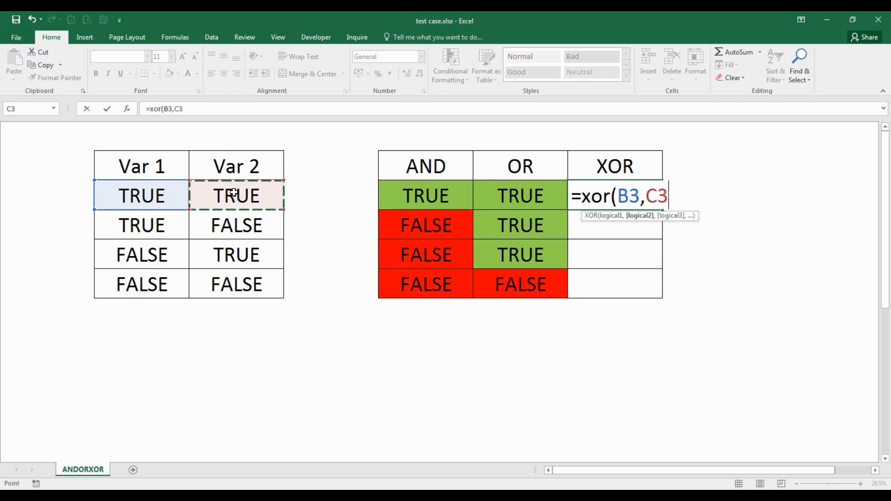
{"action": "type", "text": ")"}
{"action": "key", "text": "ctrl+Return"}
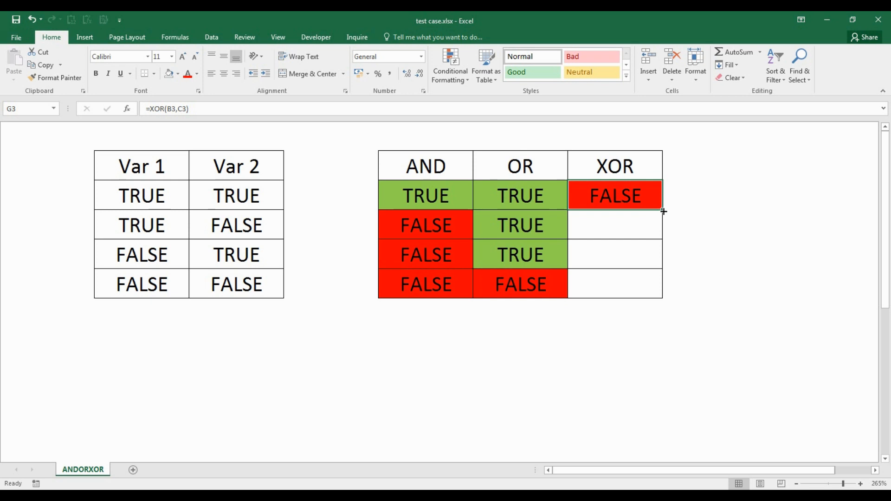
{"action": "left_click_drag", "start_coordinate": [662, 210], "coordinate": [653, 284]}
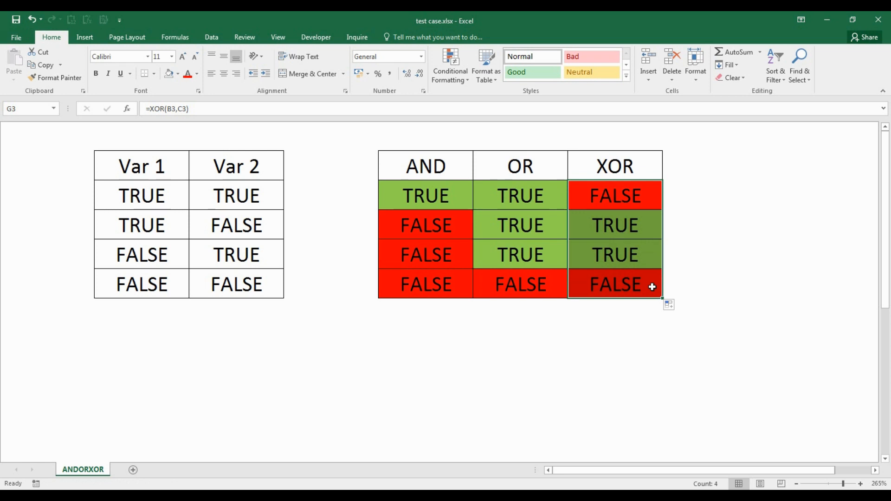
{"action": "left_click_drag", "start_coordinate": [633, 229], "coordinate": [632, 254]}
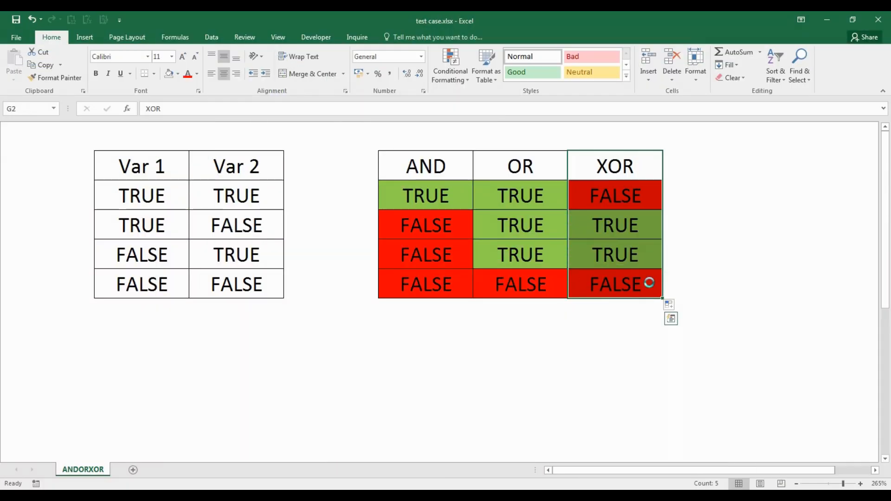
Duplicate the XOR column, G2:G6 including its header, into the adjacent column starting at H2
{"action": "key", "text": "ctrl+c"}
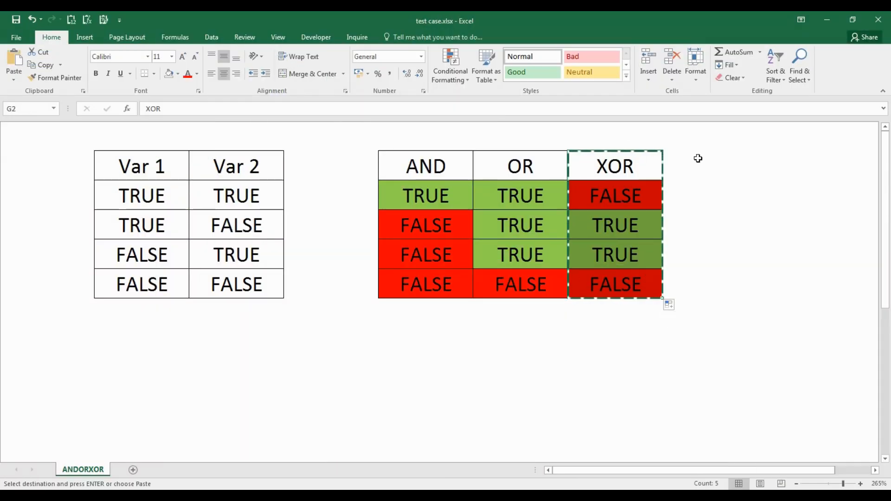
{"action": "left_click", "coordinate": [689, 163]}
{"action": "key", "text": "ctrl+v"}
Change the header in H2 to Not and clear the copied formulas in H3:H6
{"action": "left_click", "coordinate": [688, 163]}
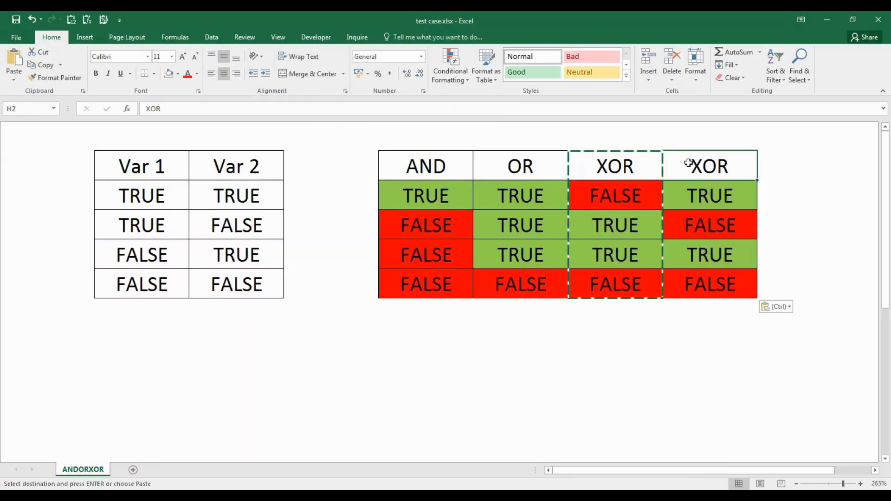
{"action": "type", "text": "Not"}
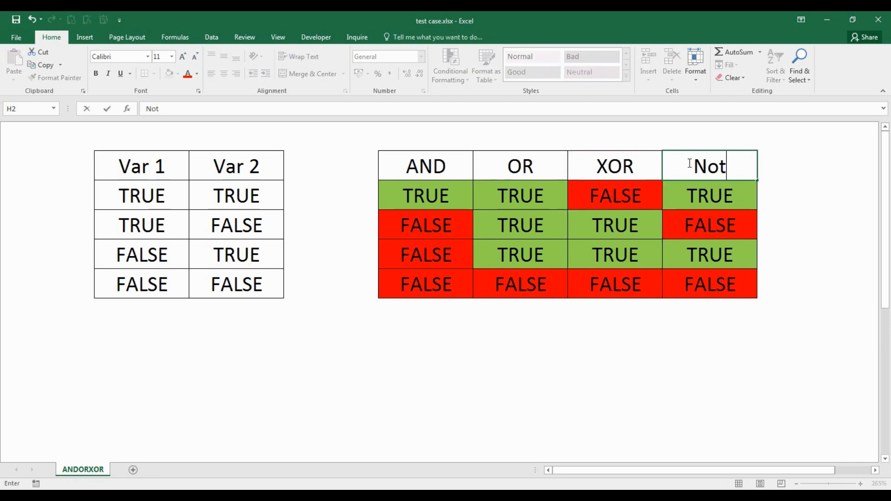
{"action": "key", "text": "Return"}
{"action": "key", "text": "ctrl+shift+Down"}
{"action": "key", "text": "Delete"}
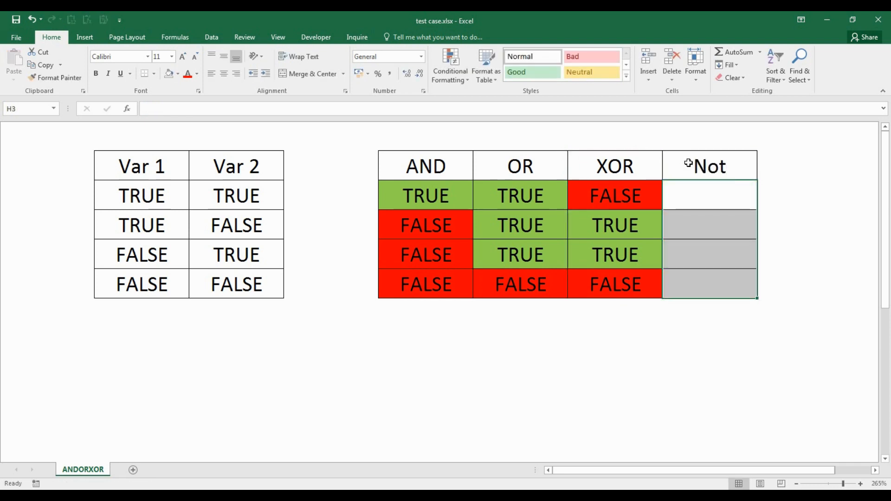
Enter =NOT(B3) in H3 under the Not header and copy the formula down through H6
{"action": "type", "text": "="}
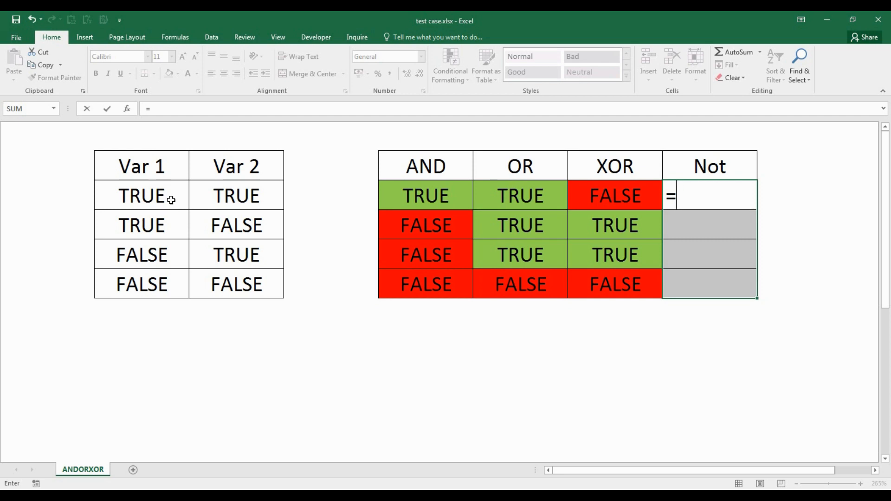
{"action": "type", "text": "not"}
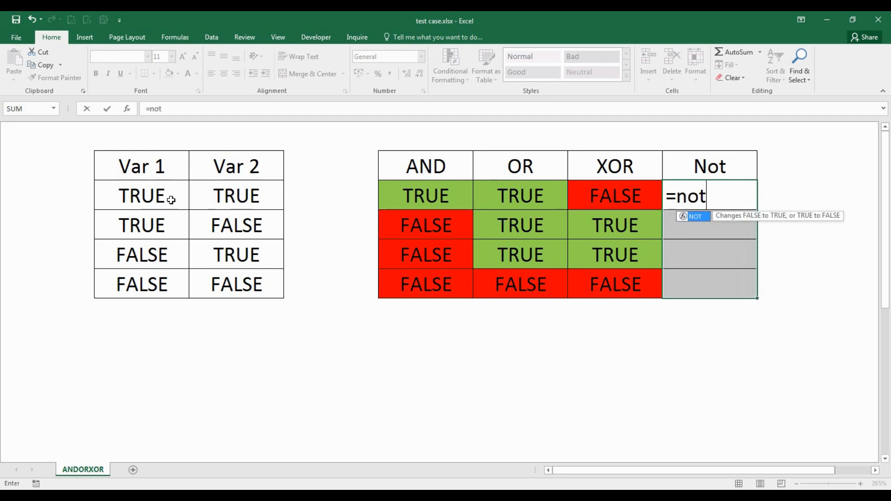
{"action": "key", "text": "Tab"}
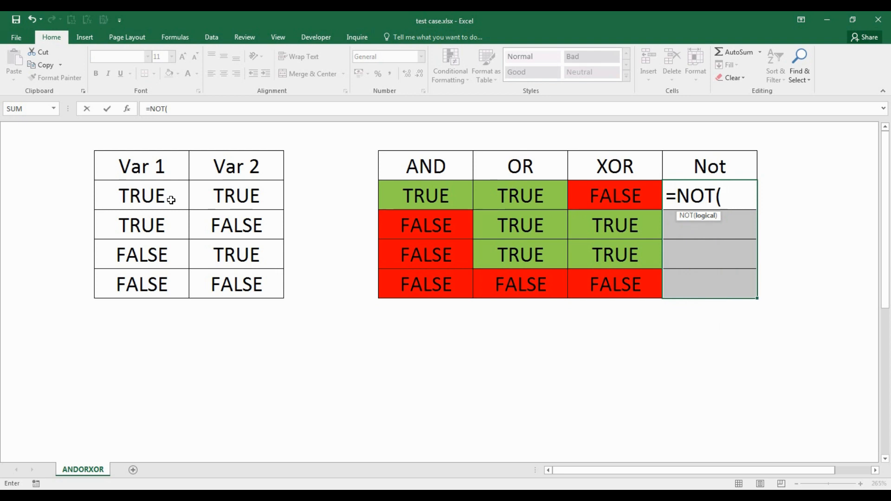
{"action": "left_click", "coordinate": [171, 200]}
{"action": "type", "text": ")"}
{"action": "key", "text": "Return"}
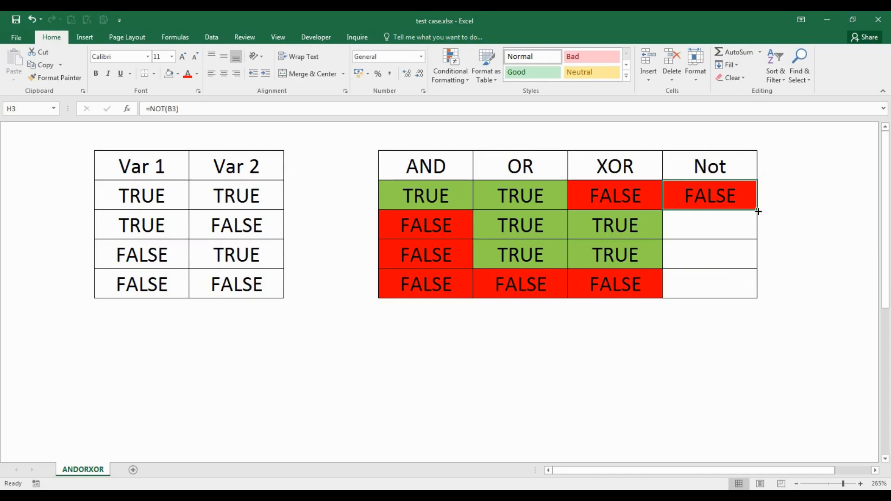
{"action": "left_click_drag", "start_coordinate": [758, 209], "coordinate": [752, 290]}
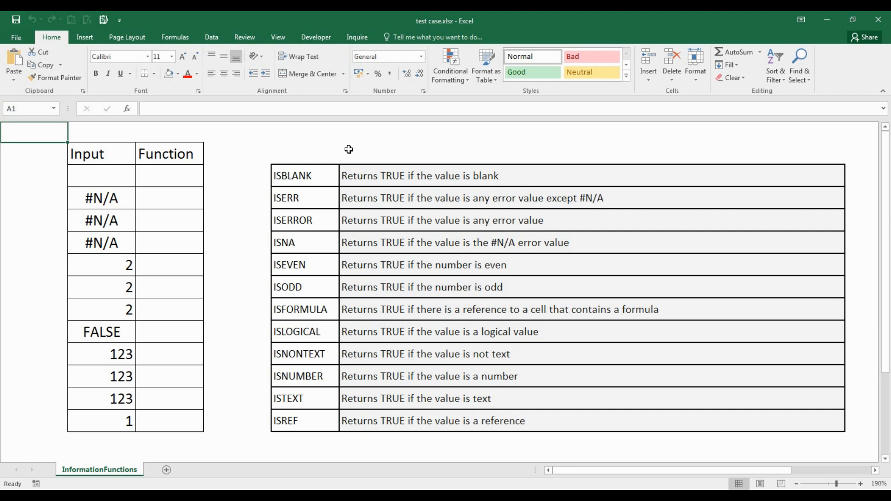
On the InformationFunctions sheet, enter =ISBLANK(B3) in C3 under the Function header
{"action": "left_click_drag", "start_coordinate": [103, 148], "coordinate": [126, 421]}
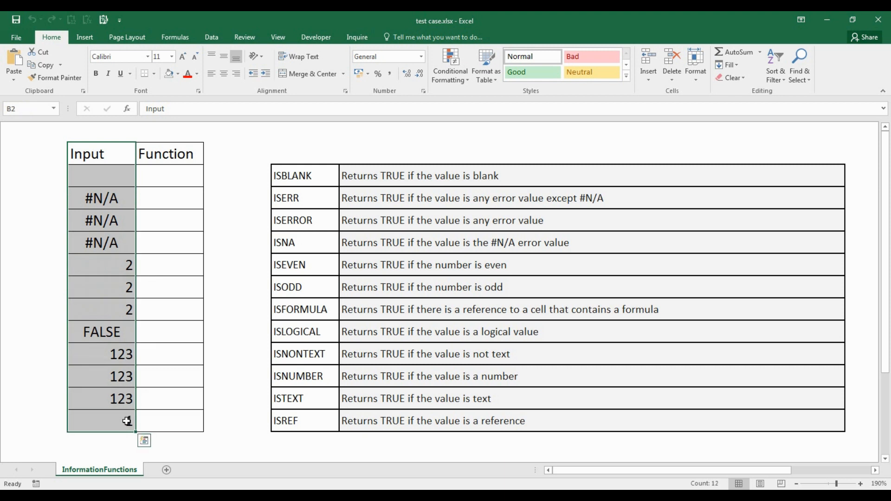
{"action": "left_click", "coordinate": [195, 170]}
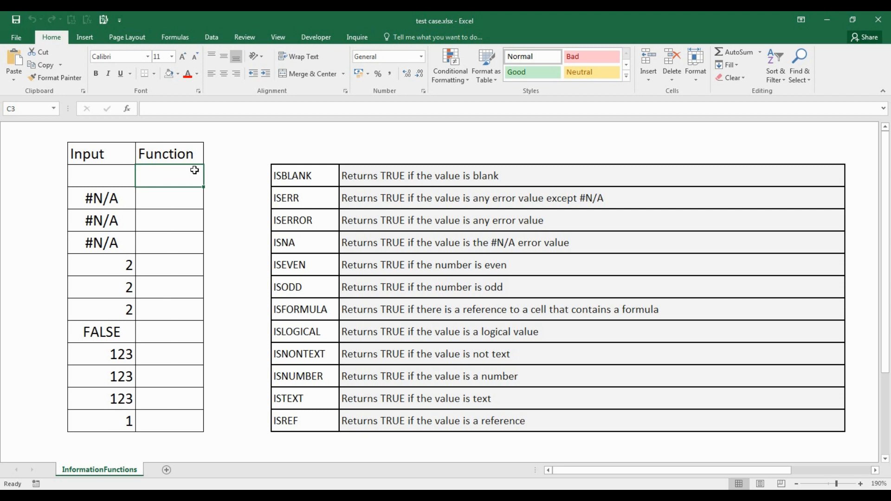
{"action": "type", "text": "=isblank"}
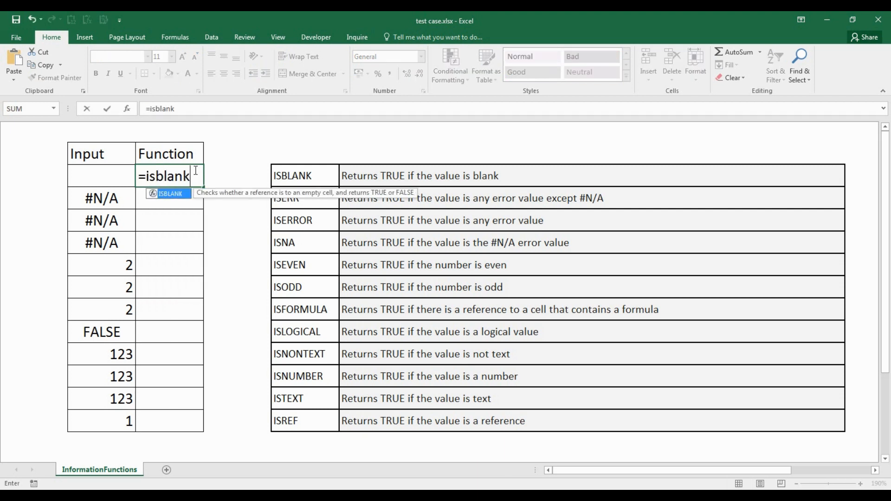
{"action": "key", "text": "Tab"}
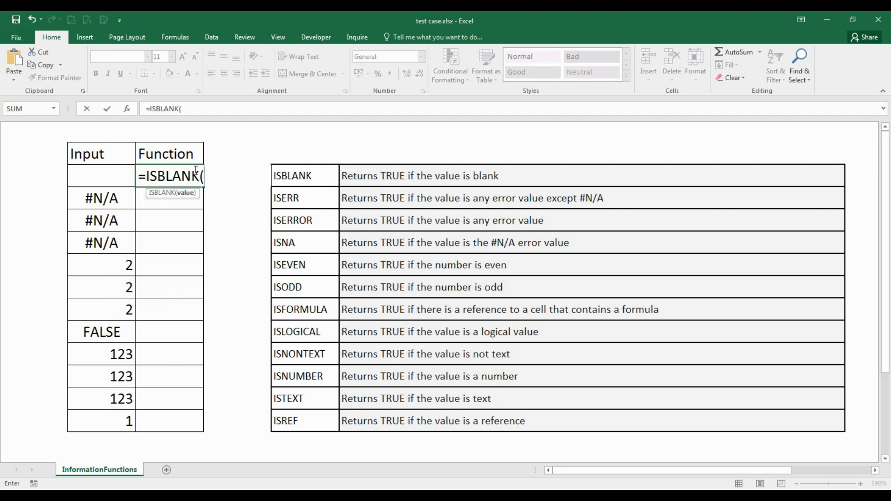
{"action": "left_click", "coordinate": [113, 178]}
{"action": "type", "text": ")"}
{"action": "key", "text": "Return"}
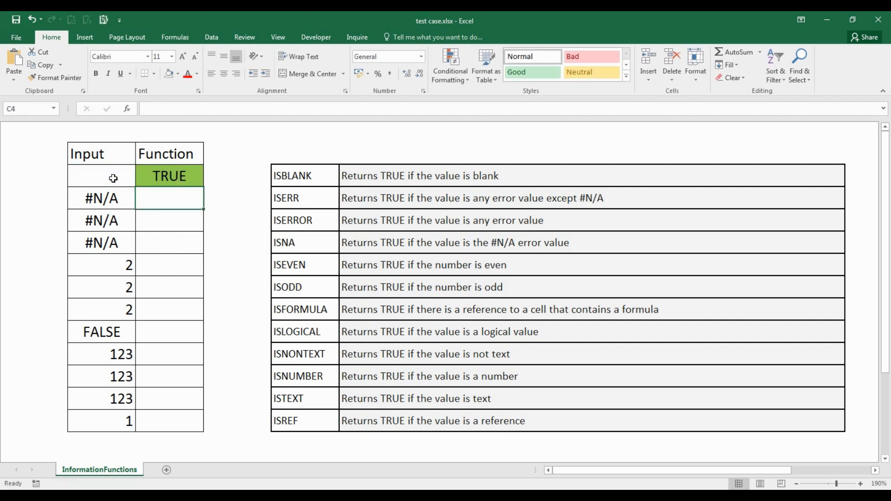
Test the ISBLANK formula by entering q in B3, and clear that cell again
{"action": "left_click", "coordinate": [113, 178]}
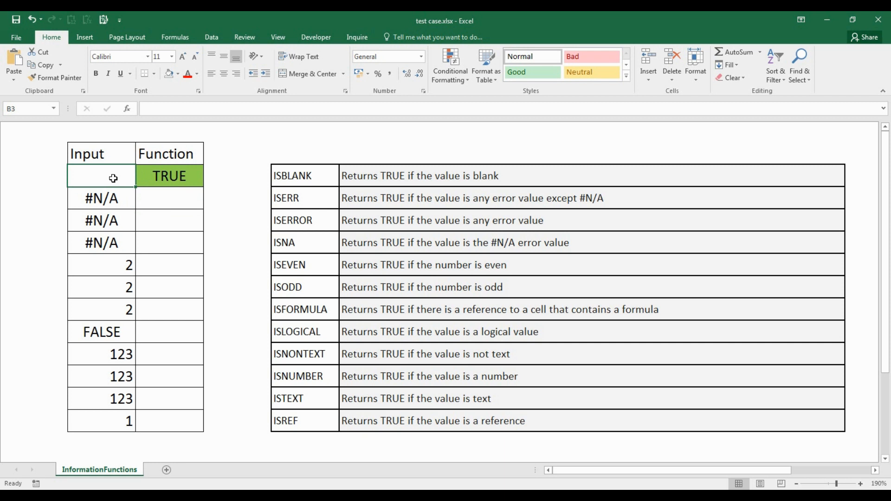
{"action": "type", "text": "q"}
{"action": "key", "text": "Return"}
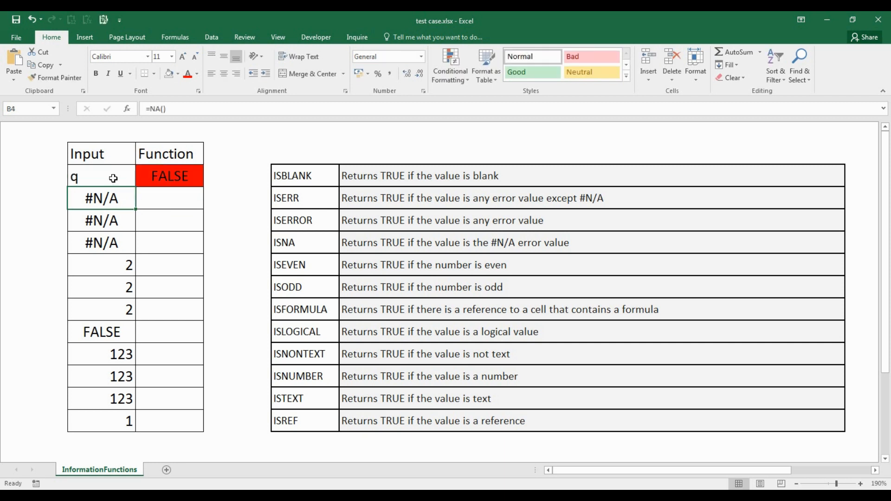
{"action": "left_click", "coordinate": [113, 179]}
{"action": "key", "text": "Delete"}
Enter =ISERR(B4) in C4 to check the first #N/A input
{"action": "left_click", "coordinate": [177, 203]}
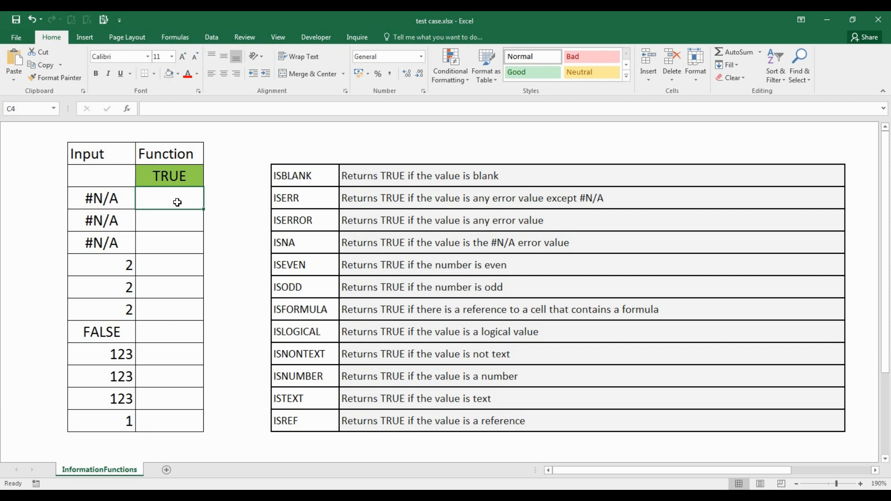
{"action": "type", "text": "=ise"}
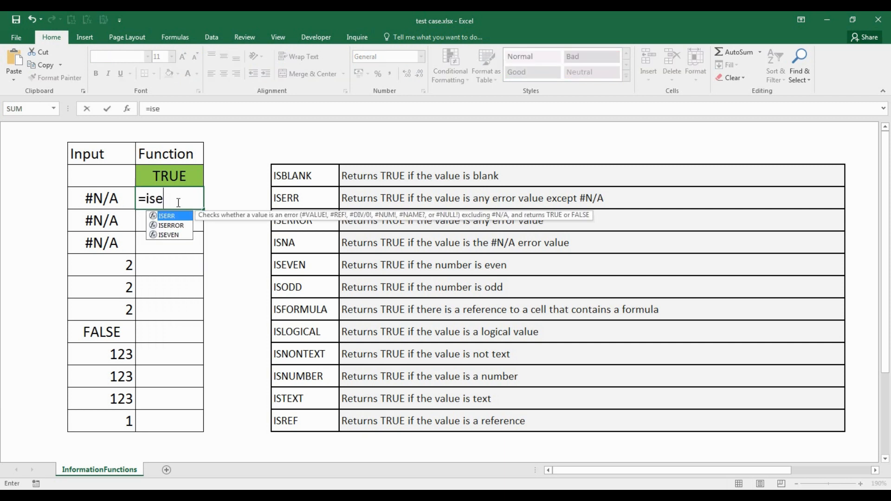
{"action": "key", "text": "Tab"}
{"action": "key", "text": "Left"}
{"action": "type", "text": ")"}
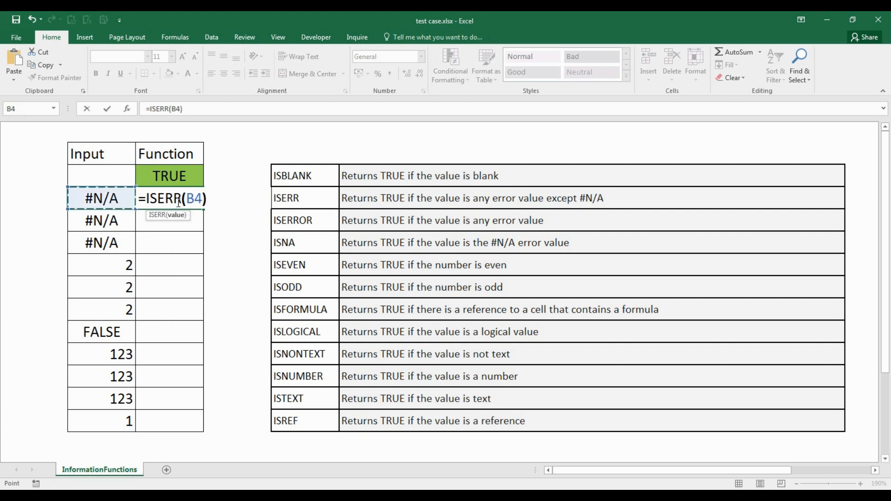
{"action": "key", "text": "Return"}
Enter =ISERROR(B5) in C5 to check the second #N/A input
{"action": "type", "text": "=ise"}
{"action": "key", "text": "Tab"}
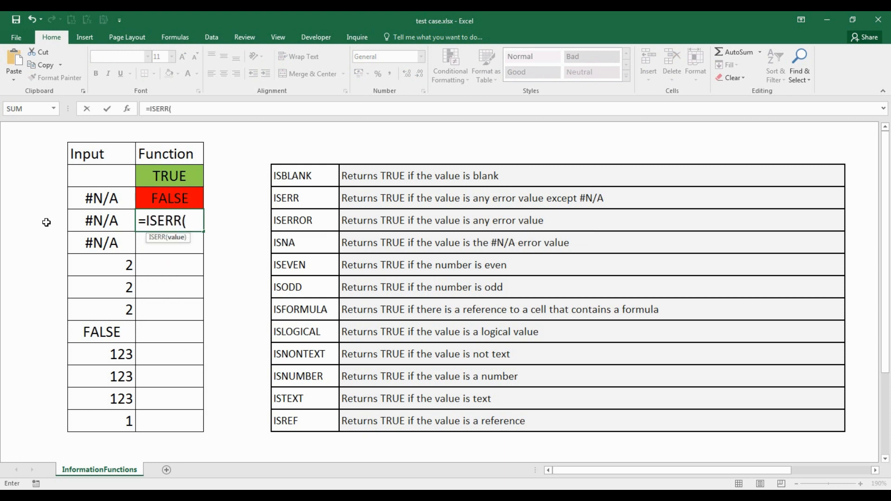
{"action": "key", "text": "BackSpace"}
{"action": "type", "text": "or"}
{"action": "key", "text": "Tab"}
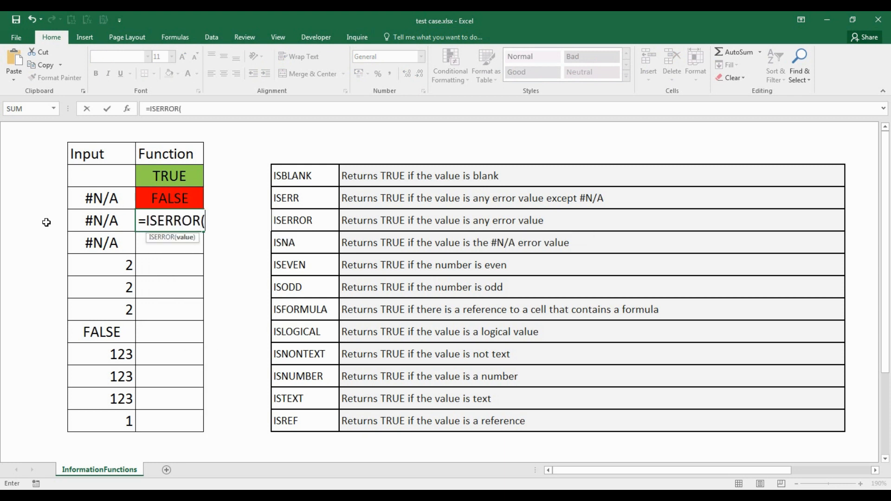
{"action": "key", "text": "Left"}
{"action": "type", "text": ")"}
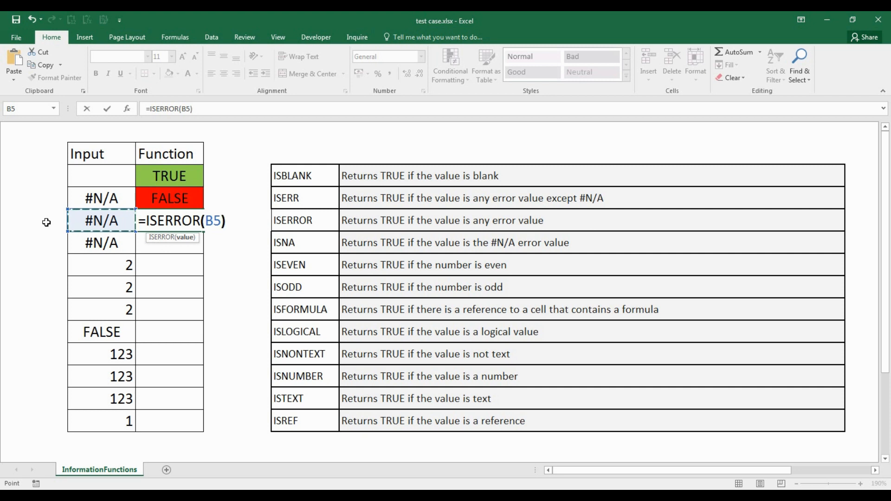
{"action": "key", "text": "Return"}
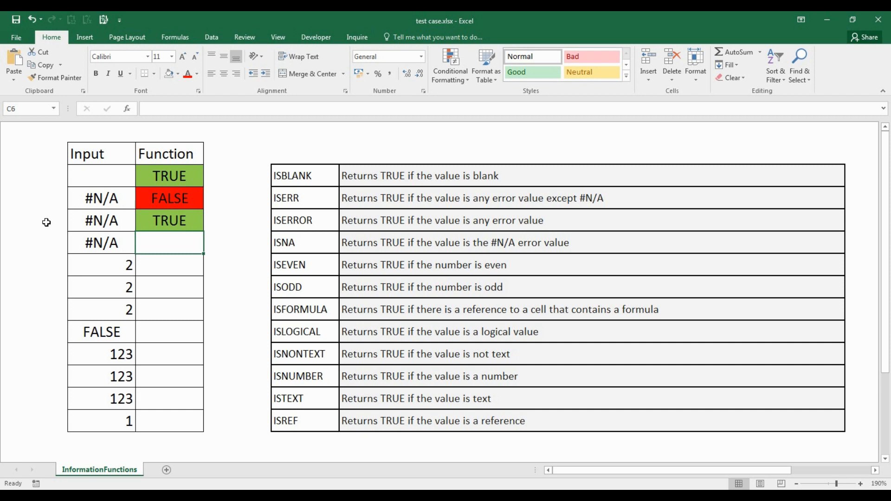
Enter =ISNA(B6) in C6 to check the third #N/A input
{"action": "type", "text": "=is"}
{"action": "type", "text": "na"}
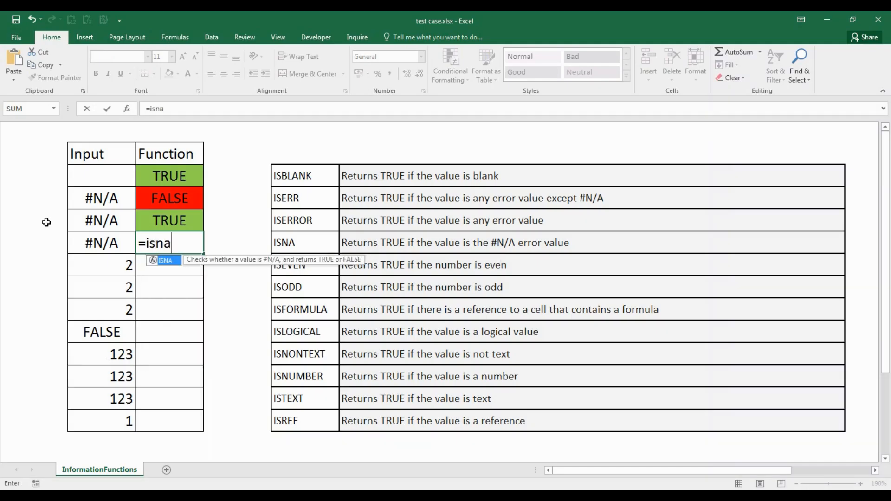
{"action": "key", "text": "Tab"}
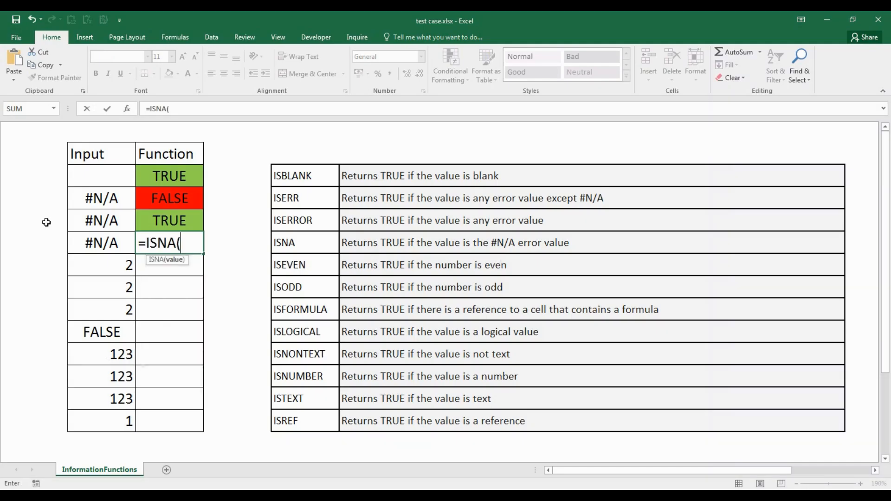
{"action": "key", "text": "Left"}
{"action": "key", "text": "ctrl+Return"}
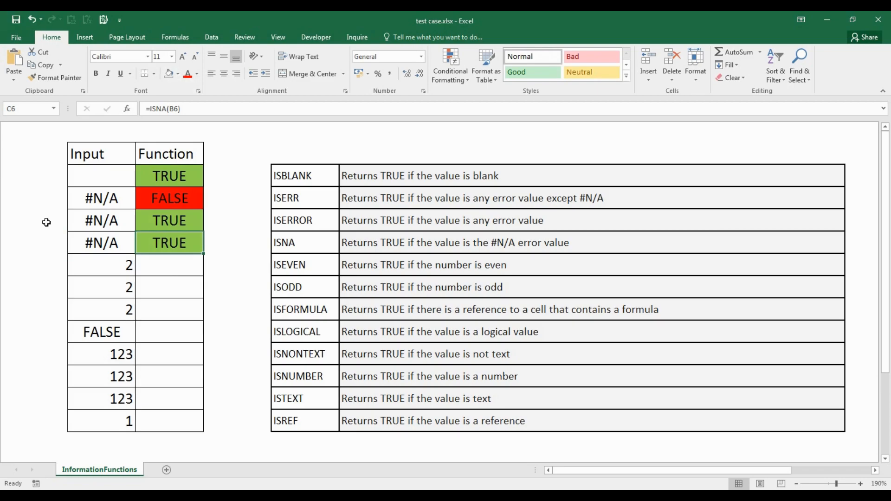
Enter =ISEVEN(B7) in C7 to test whether the first number input is even
{"action": "key", "text": "Down"}
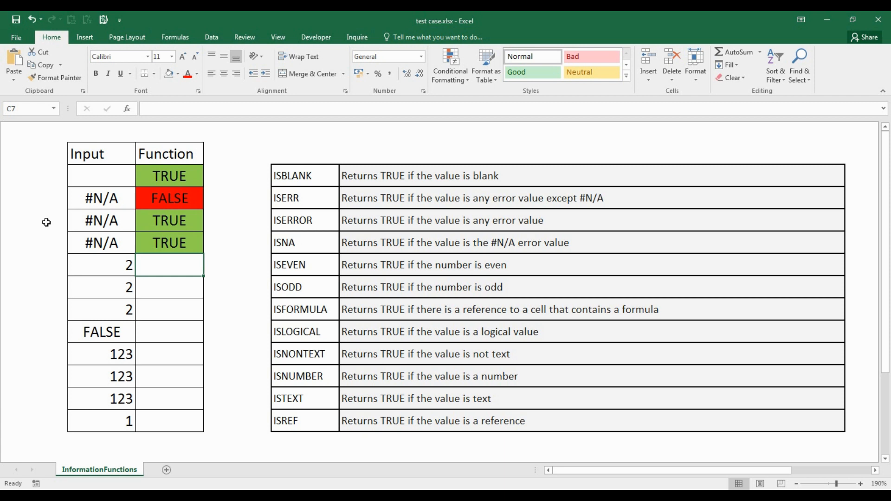
{"action": "type", "text": "=isev"}
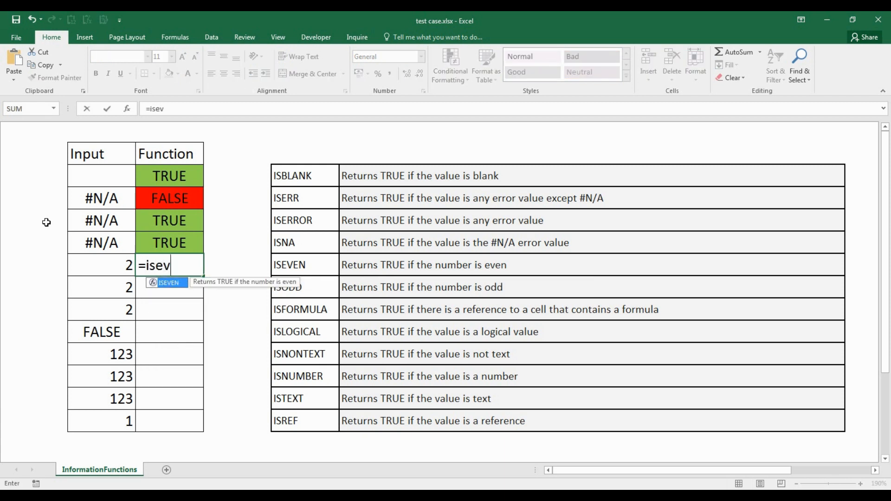
{"action": "key", "text": "Tab"}
{"action": "key", "text": "Left"}
{"action": "type", "text": ")"}
{"action": "key", "text": "Return"}
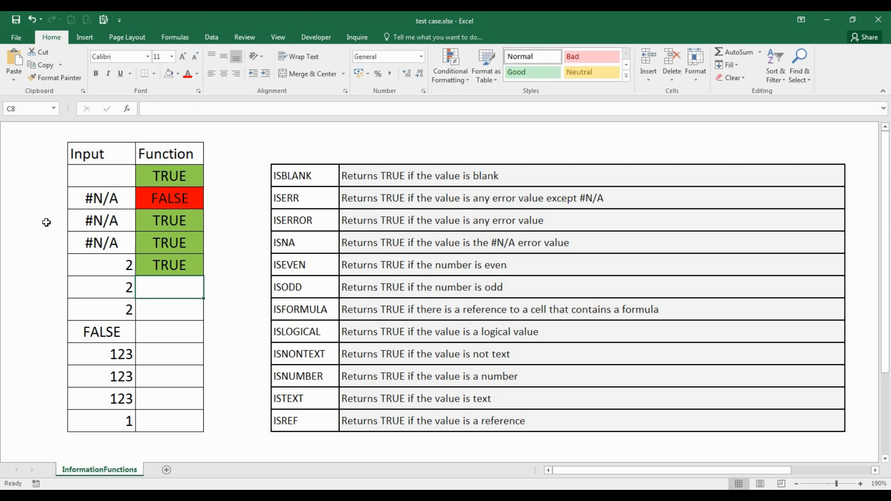
Enter =ISODD(B8) in C8 to test whether the number beside it is odd
{"action": "type", "text": "=is"}
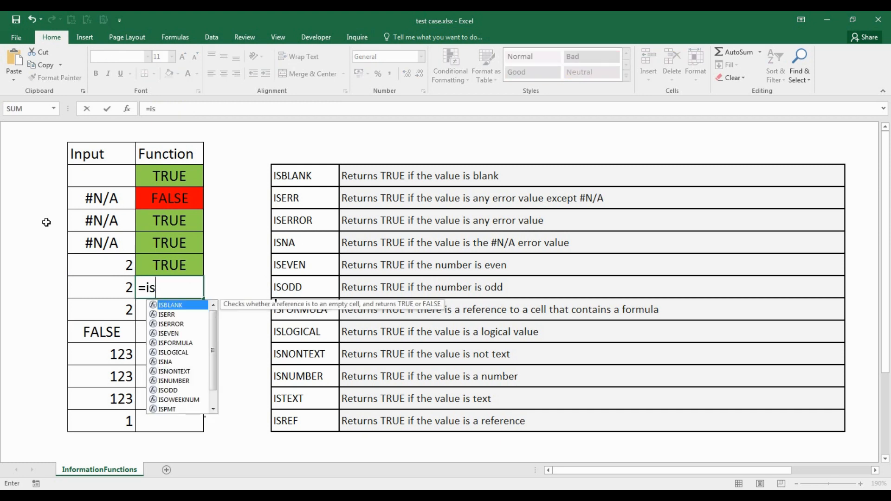
{"action": "type", "text": "od"}
{"action": "key", "text": "Tab"}
{"action": "key", "text": "Left"}
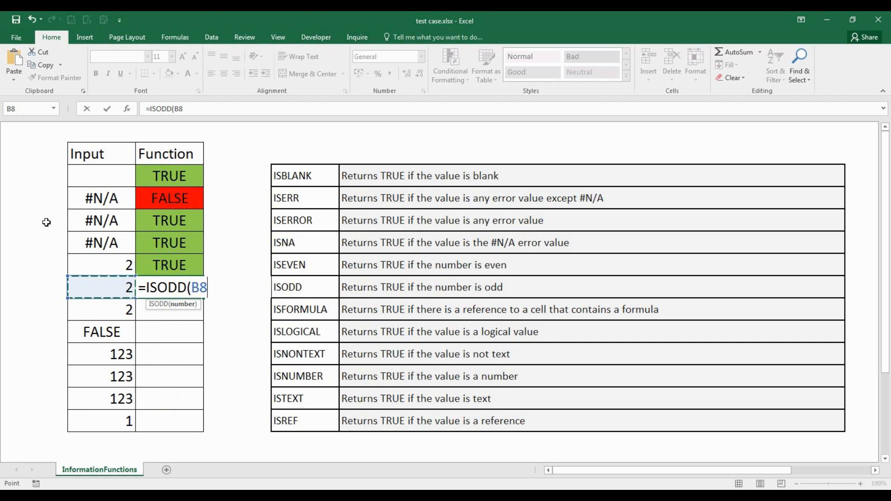
{"action": "type", "text": ")"}
{"action": "key", "text": "ctrl+Return"}
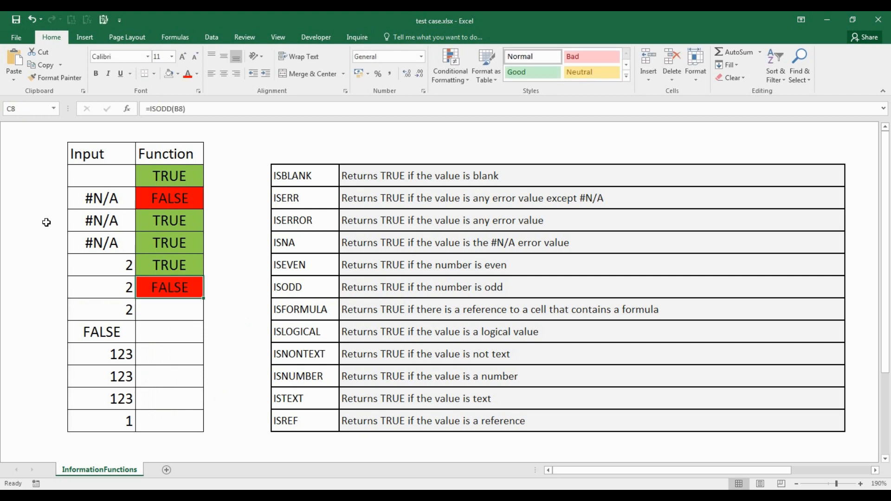
Change the input in B7 to 3 to test the ISEVEN and ISODD formulas with an odd number
{"action": "key", "text": "Up"}
{"action": "key", "text": "Left"}
{"action": "type", "text": "3"}
{"action": "key", "text": "Return"}
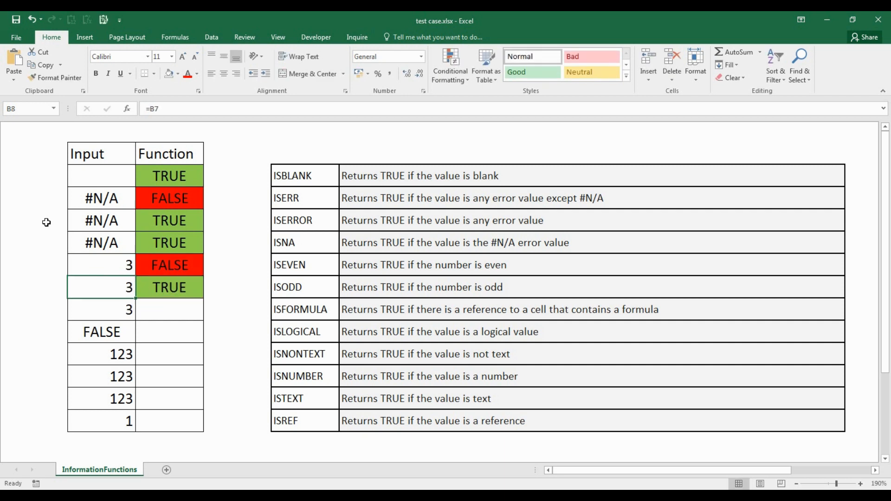
Enter =ISFORMULA(B9) in C9 to check whether the input beside it is a formula
{"action": "key", "text": "Right"}
{"action": "key", "text": "Down"}
{"action": "type", "text": "="}
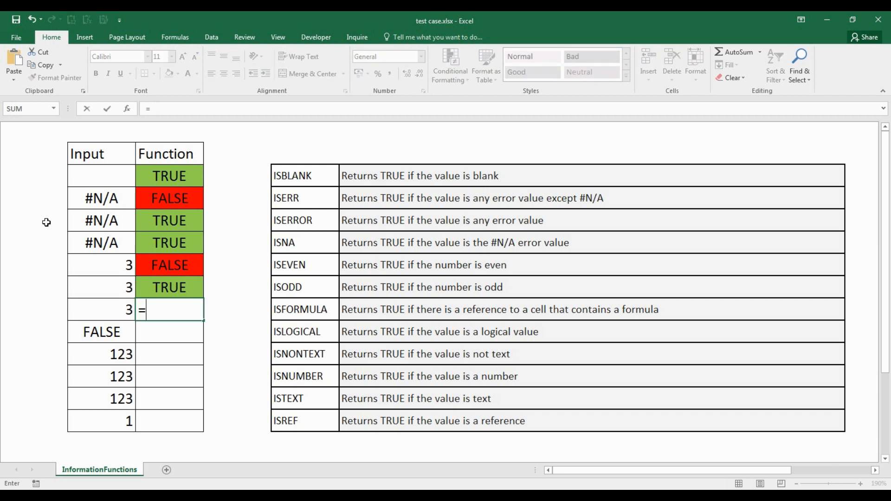
{"action": "type", "text": "isform"}
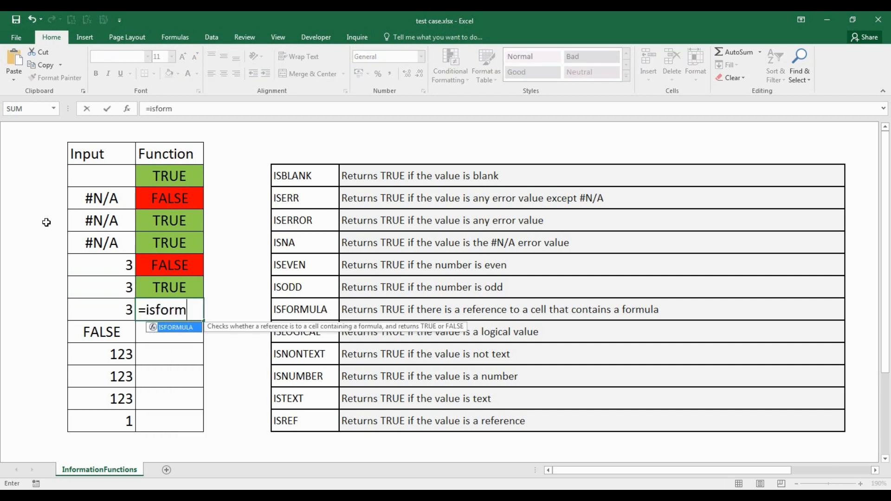
{"action": "key", "text": "Tab"}
{"action": "key", "text": "Left"}
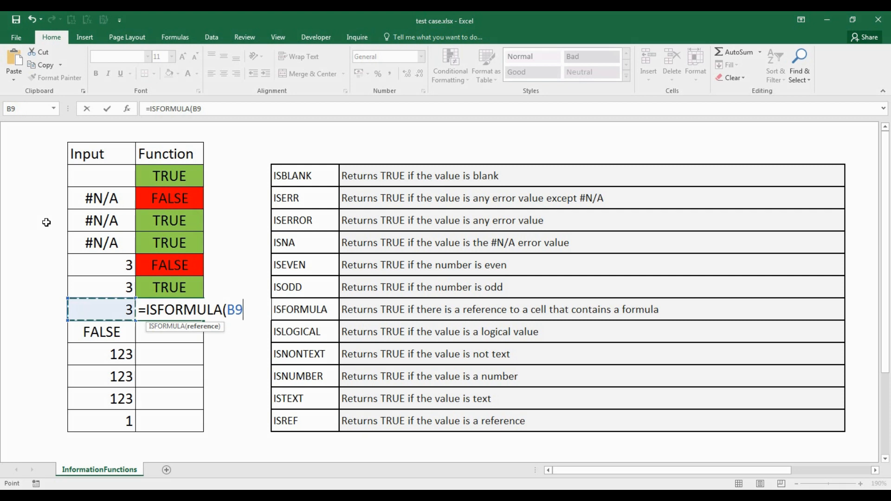
{"action": "type", "text": ")"}
{"action": "key", "text": "Return"}
Replace the formula in B9 with the constant 3 to test the ISFORMULA function
{"action": "key", "text": "Up"}
{"action": "key", "text": "Left"}
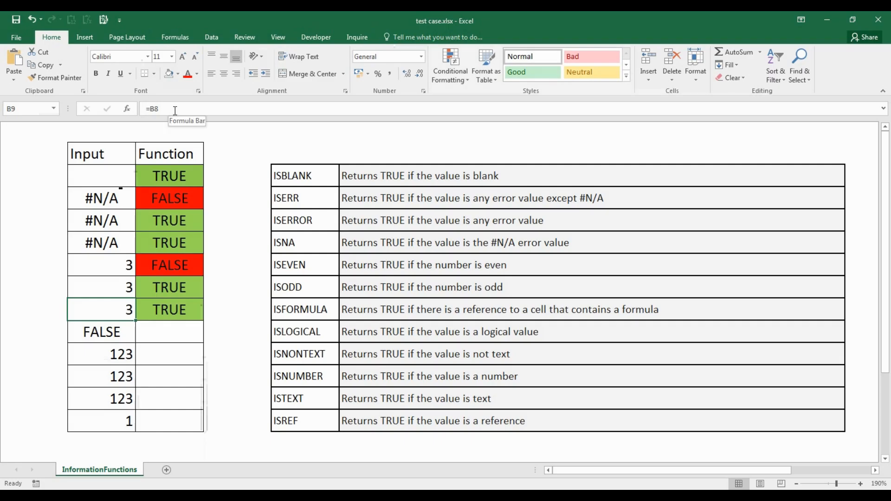
{"action": "type", "text": "3"}
{"action": "key", "text": "Return"}
{"action": "key", "text": "Up"}
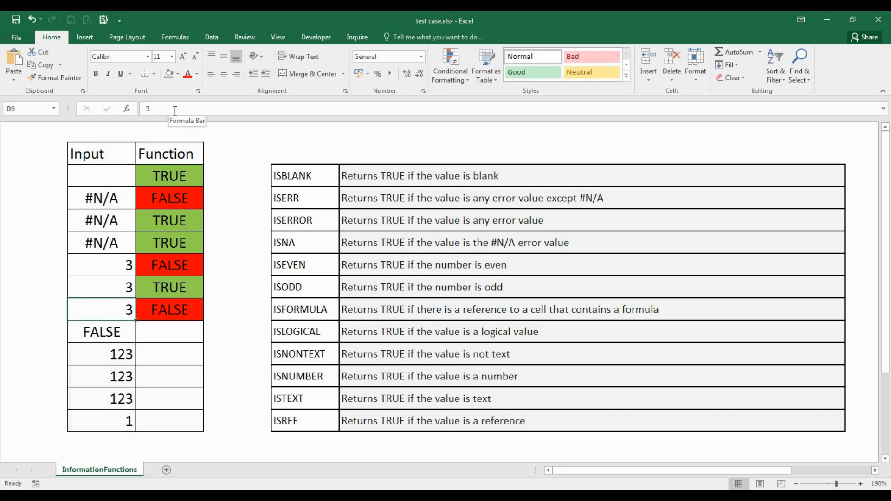
{"action": "key", "text": "Right"}
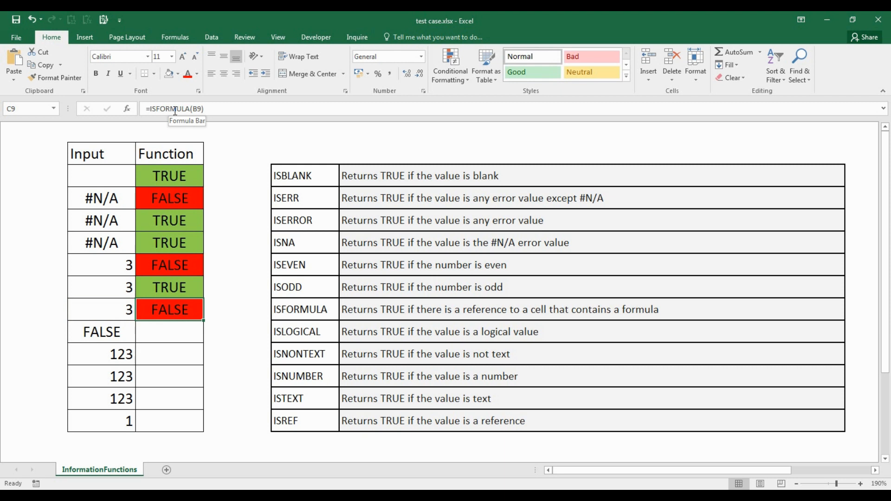
Enter =ISLOGICAL(B10) in C10 to check the FALSE input
{"action": "key", "text": "Down"}
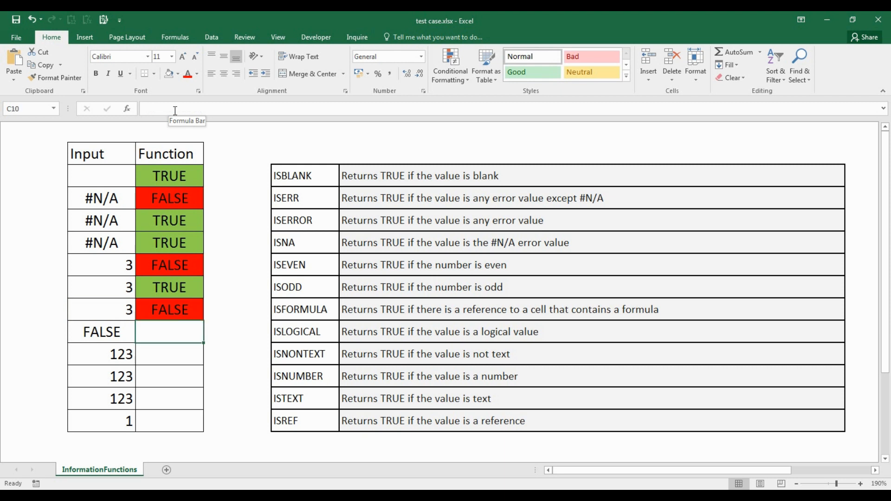
{"action": "type", "text": "=islo"}
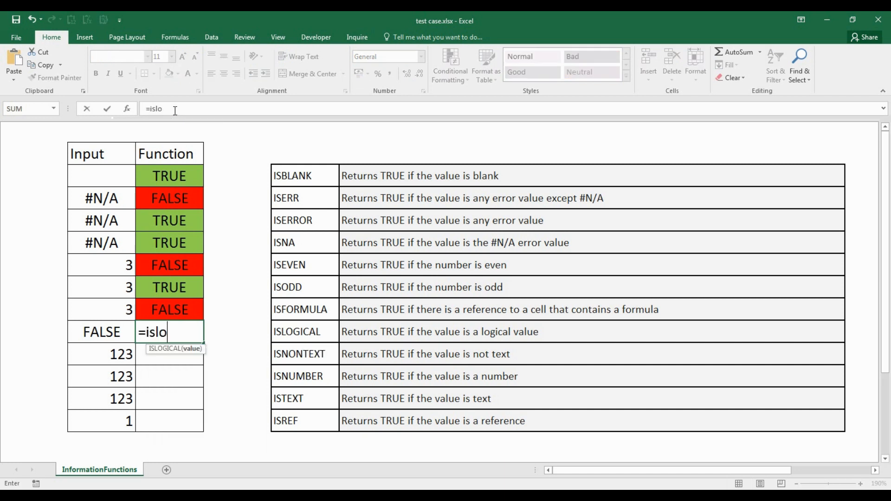
{"action": "key", "text": "Tab"}
{"action": "key", "text": "Left"}
{"action": "key", "text": "Return"}
{"action": "key", "text": "Up"}
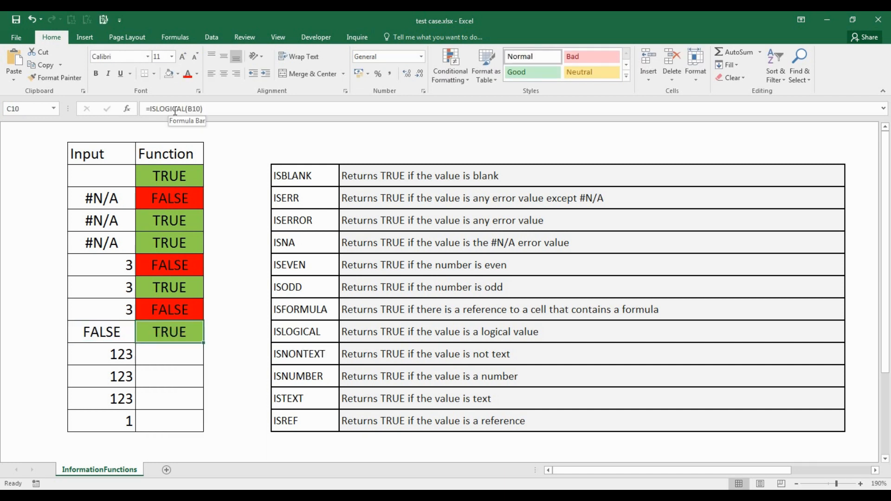
Test the ISLOGICAL formula by changing B10 to =FALSE*1, and undo that change
{"action": "key", "text": "Left"}
{"action": "left_click", "coordinate": [149, 108]}
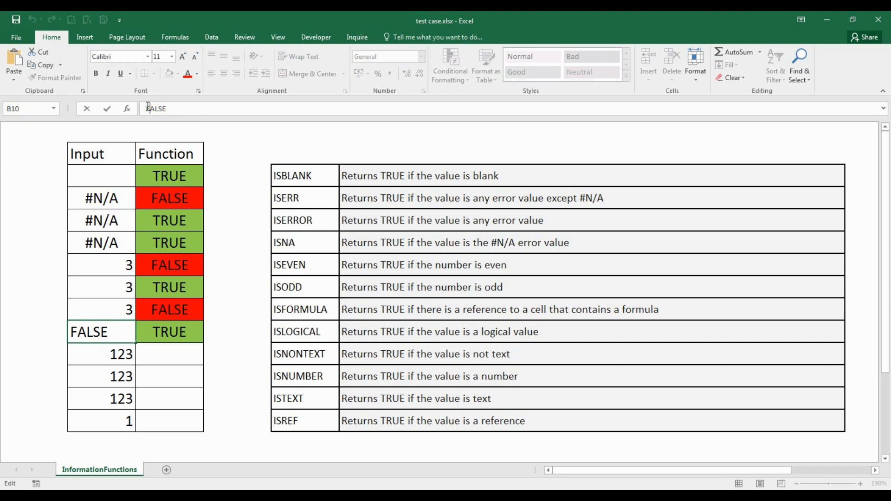
{"action": "type", "text": "="}
{"action": "left_click", "coordinate": [172, 109]}
{"action": "type", "text": "*0"}
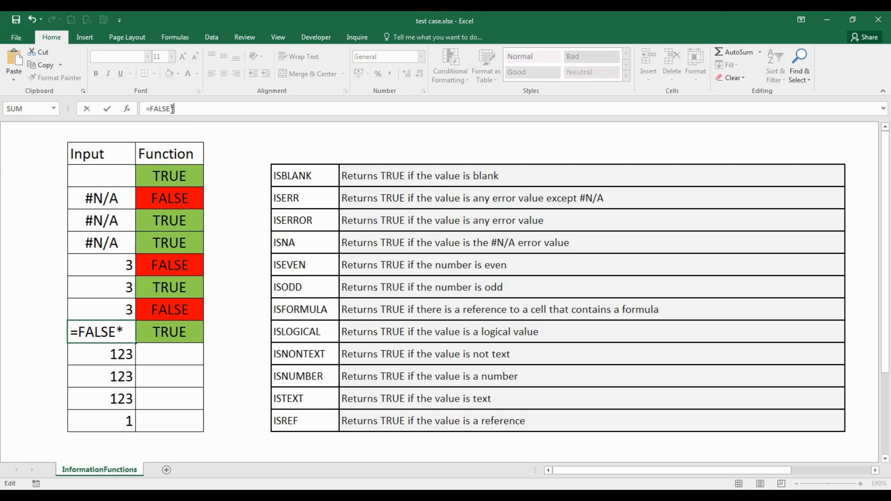
{"action": "key", "text": "Return"}
{"action": "key", "text": "Up"}
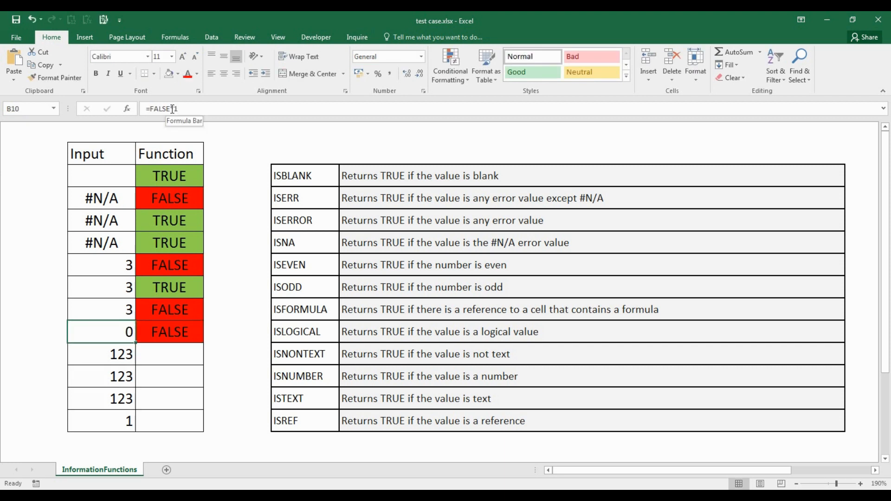
{"action": "key", "text": "Right"}
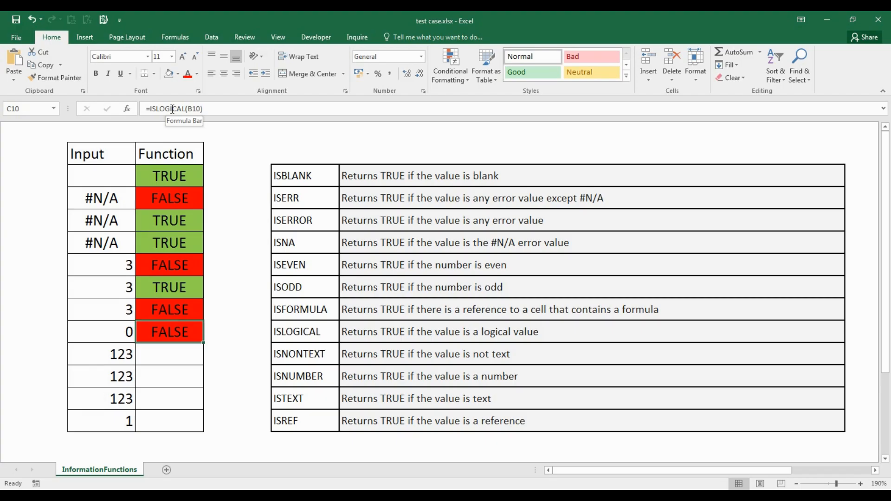
{"action": "key", "text": "ctrl+z"}
Enter =ISNONTEXT(B11) in C11 to check whether the first 123 input is not text
{"action": "key", "text": "Right"}
{"action": "key", "text": "Down"}
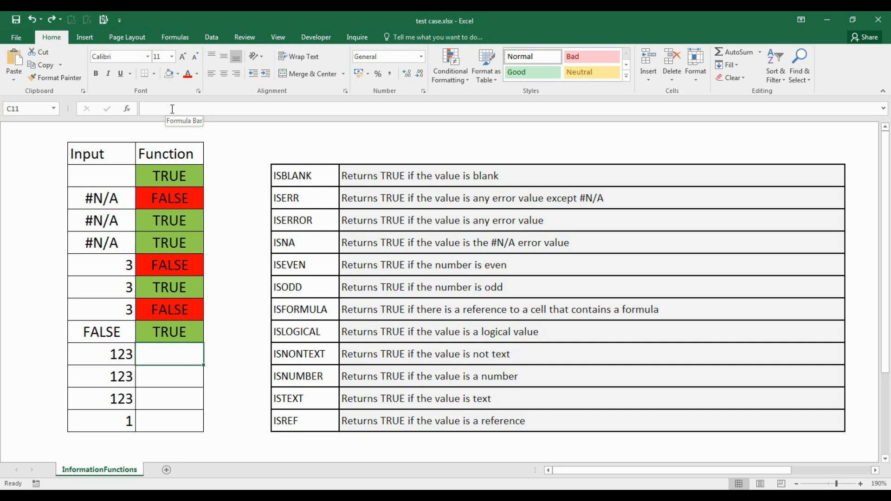
{"action": "type", "text": "=isno"}
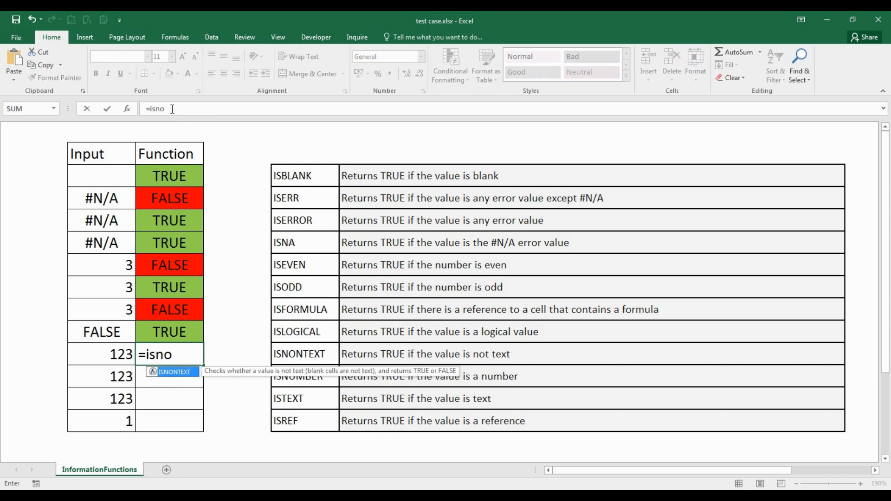
{"action": "key", "text": "Tab"}
{"action": "key", "text": "Left"}
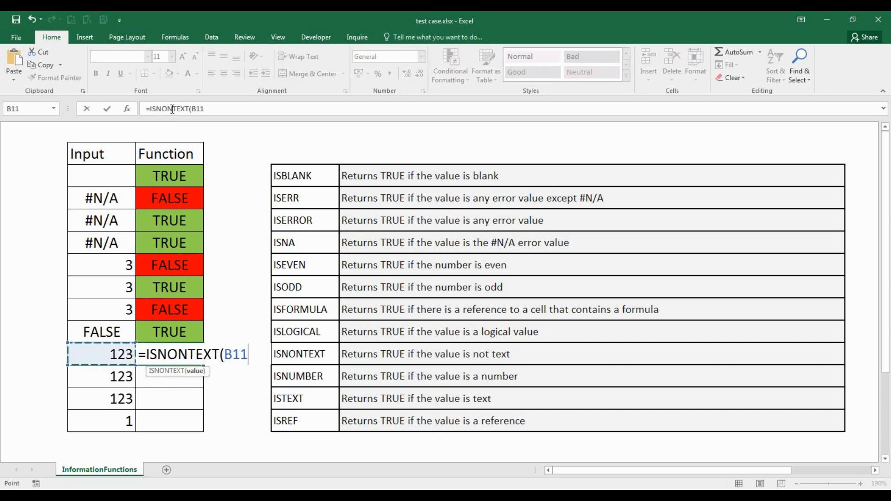
{"action": "key", "text": "Return"}
{"action": "key", "text": "Up"}
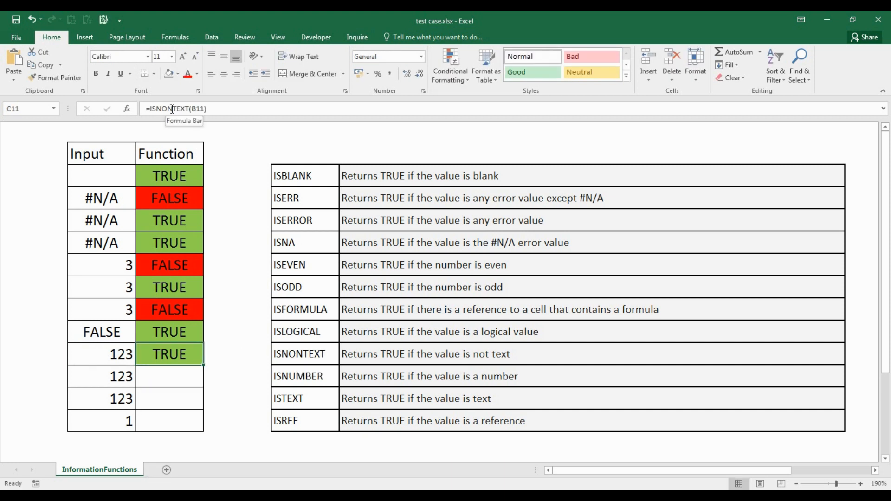
Replace the input in B11 with False to test the ISNONTEXT formula on a logical value
{"action": "key", "text": "Left"}
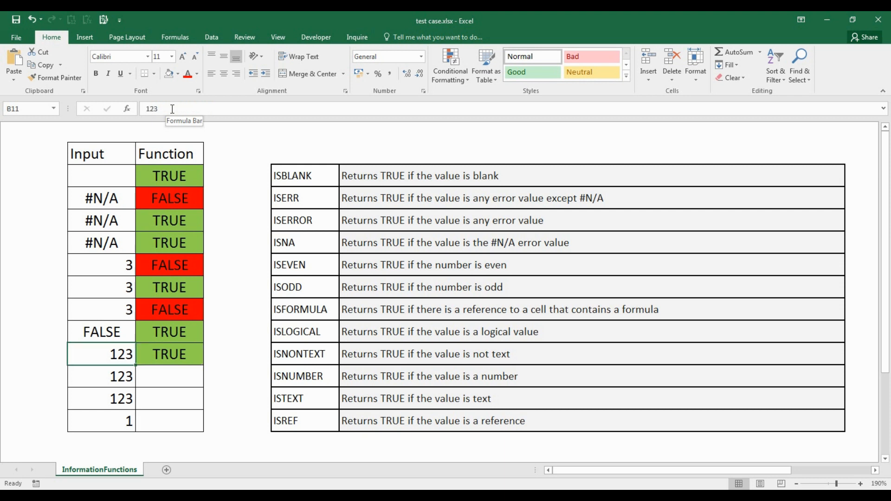
{"action": "type", "text": "F"}
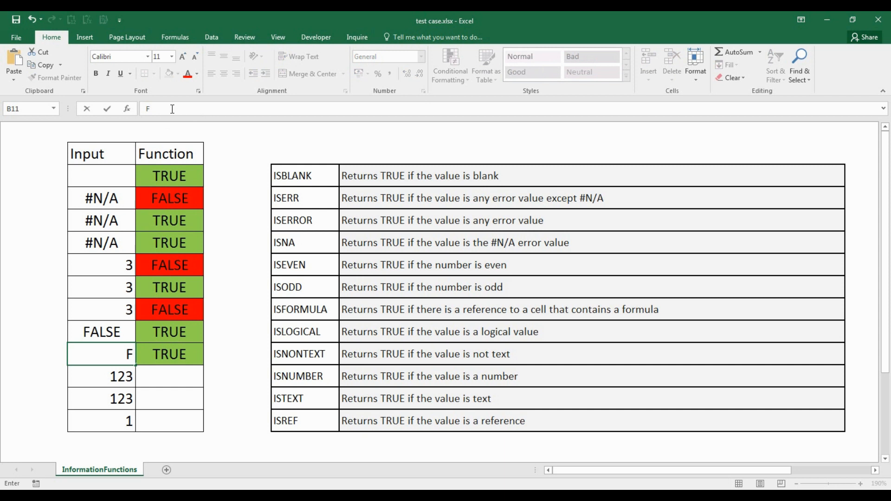
{"action": "type", "text": "alse"}
{"action": "key", "text": "Return"}
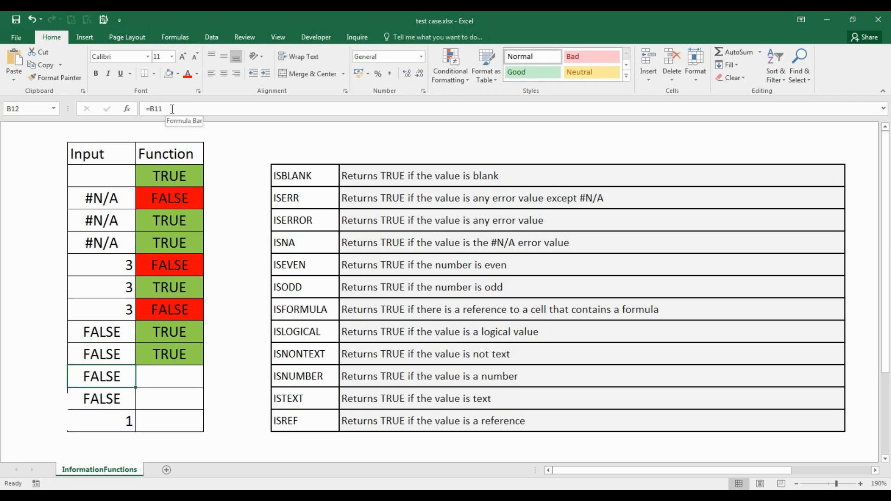
{"action": "key", "text": "Up"}
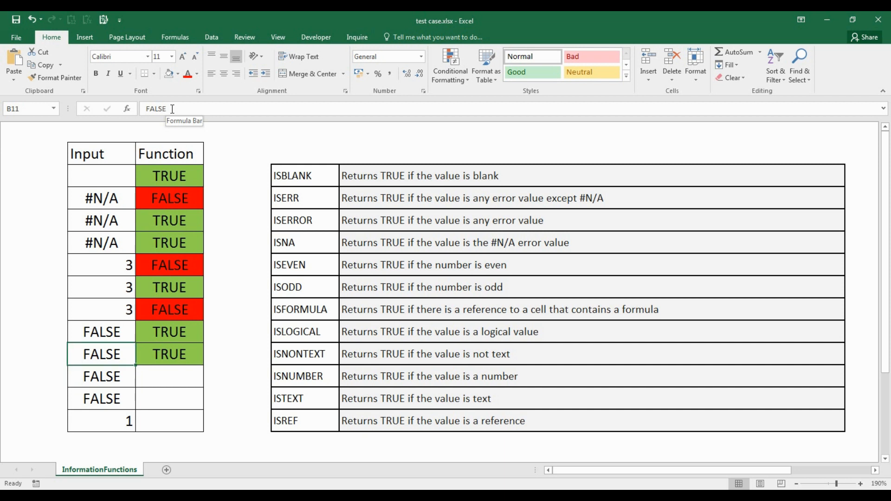
Enter =ISNUMBER(B12) in C12 to check whether the FALSE input is a number
{"action": "key", "text": "Right"}
{"action": "key", "text": "Down"}
{"action": "type", "text": "="}
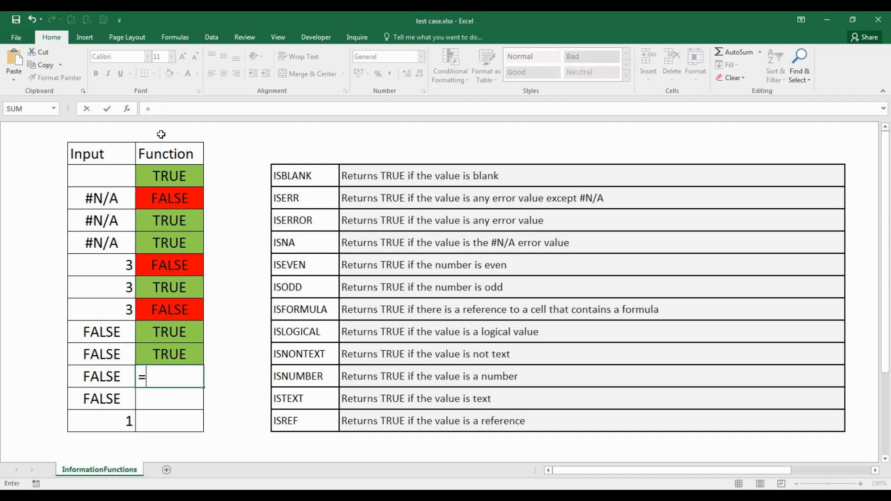
{"action": "type", "text": "isnum"}
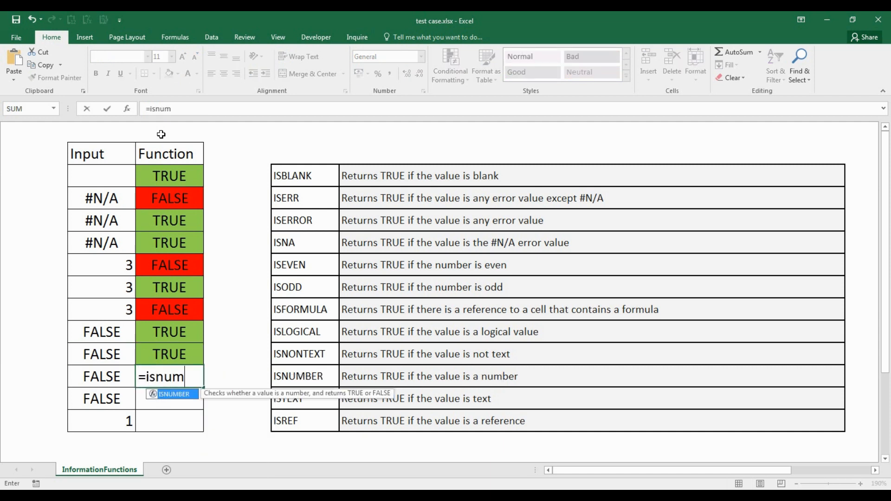
{"action": "key", "text": "Tab"}
{"action": "key", "text": "Left"}
{"action": "type", "text": ")"}
{"action": "key", "text": "ctrl+Return"}
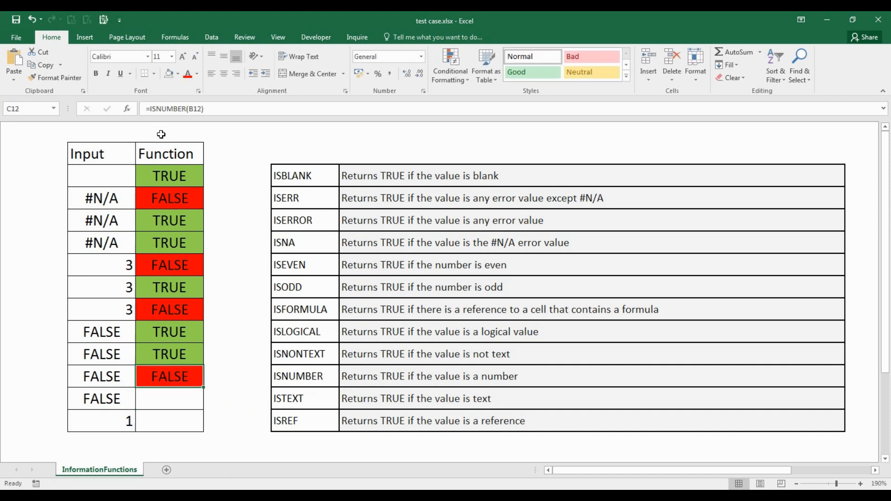
Replace the input in B11 with 123 to test the ISNUMBER formula on a numeric value
{"action": "key", "text": "Left"}
{"action": "key", "text": "Up"}
{"action": "type", "text": "123"}
{"action": "key", "text": "Return"}
Enter =ISTEXT(B13) in C13 to check whether the 123 input is text
{"action": "key", "text": "Right"}
{"action": "key", "text": "Down"}
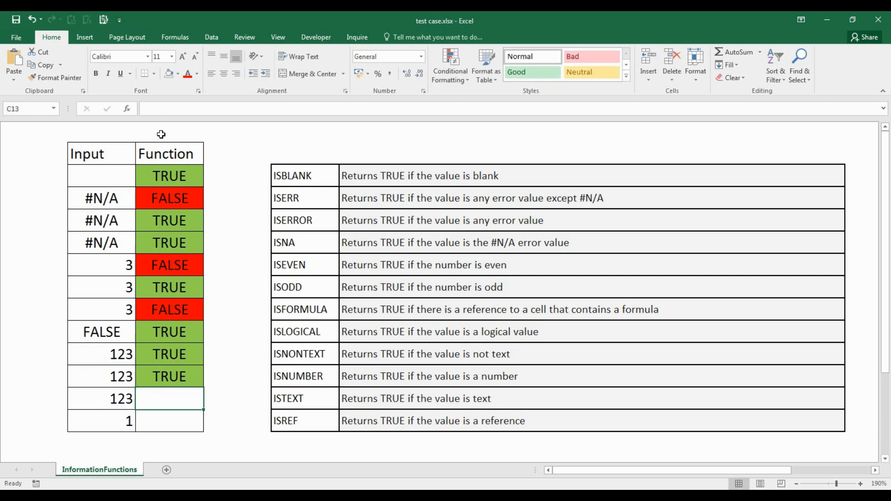
{"action": "type", "text": "=ist"}
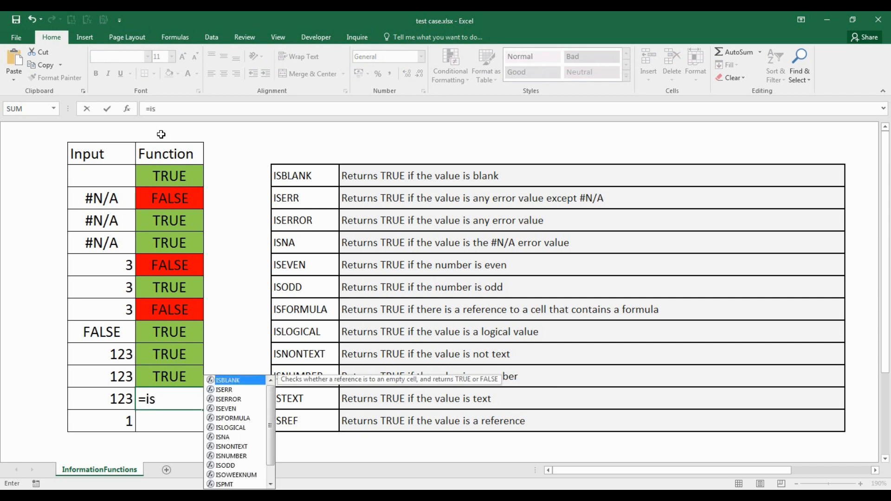
{"action": "key", "text": "Tab"}
{"action": "key", "text": "Left"}
{"action": "type", "text": ")"}
{"action": "key", "text": "Return"}
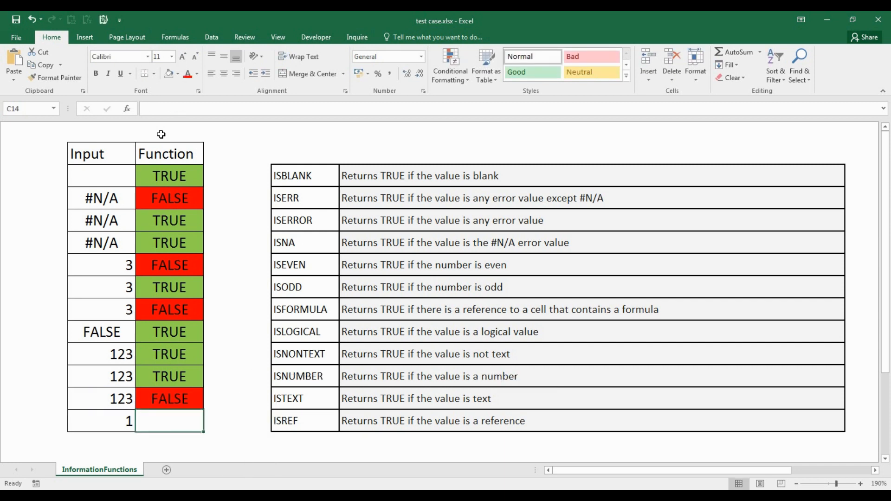
Replace the input in B11 with the word text and review the ISNONTEXT formula in C11
{"action": "key", "text": "Up"}
{"action": "key", "text": "Up"}
{"action": "key", "text": "Up"}
{"action": "key", "text": "Left"}
{"action": "type", "text": "text"}
{"action": "key", "text": "Return"}
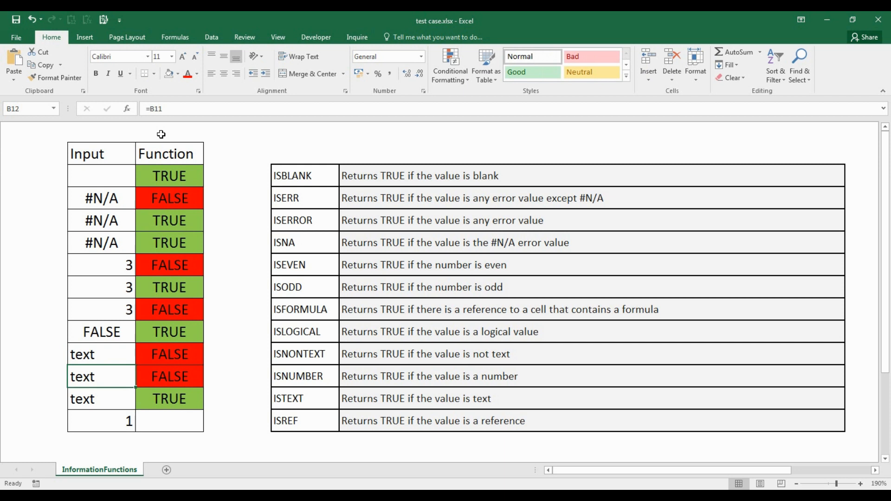
{"action": "key", "text": "Right"}
{"action": "key", "text": "Up"}
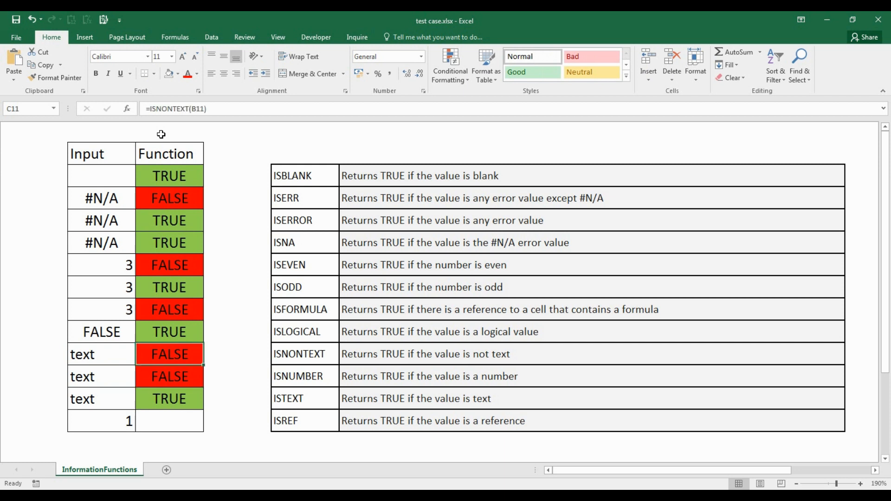
Enter =ISREF(B14) in C14 to check whether the value is a reference
{"action": "key", "text": "Down"}
{"action": "key", "text": "Down"}
{"action": "key", "text": "Down"}
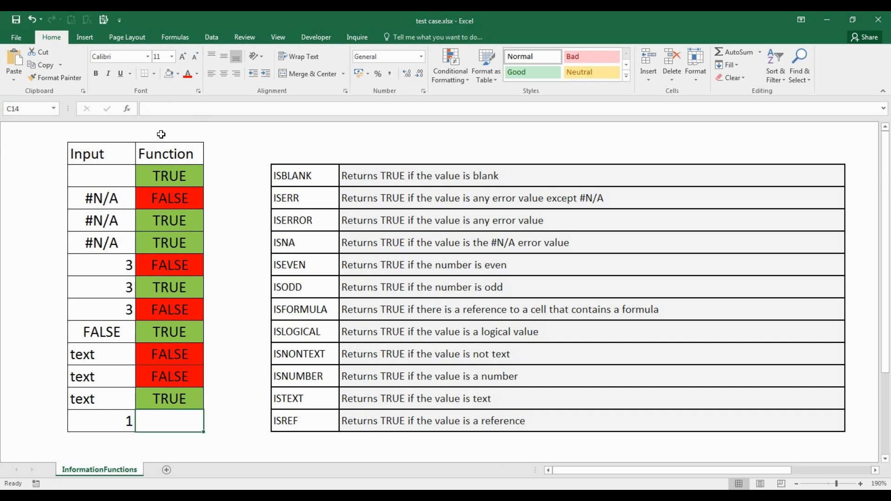
{"action": "type", "text": "=is"}
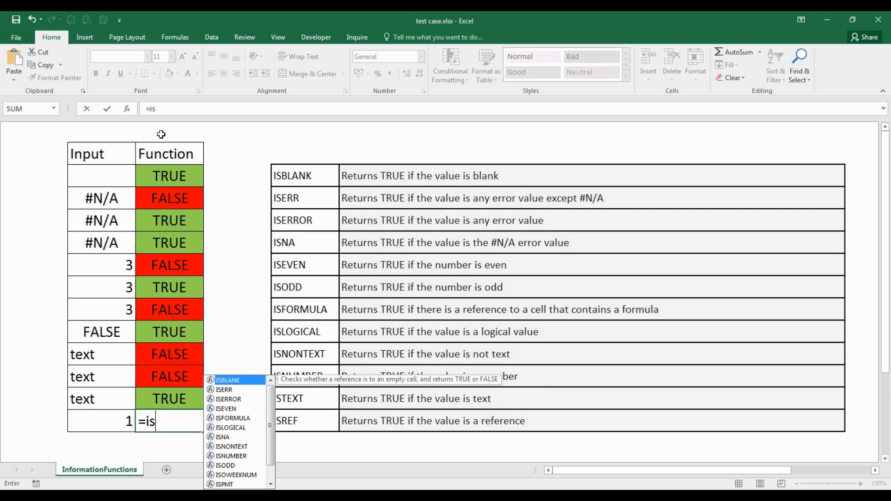
{"action": "type", "text": "ref"}
{"action": "key", "text": "Tab"}
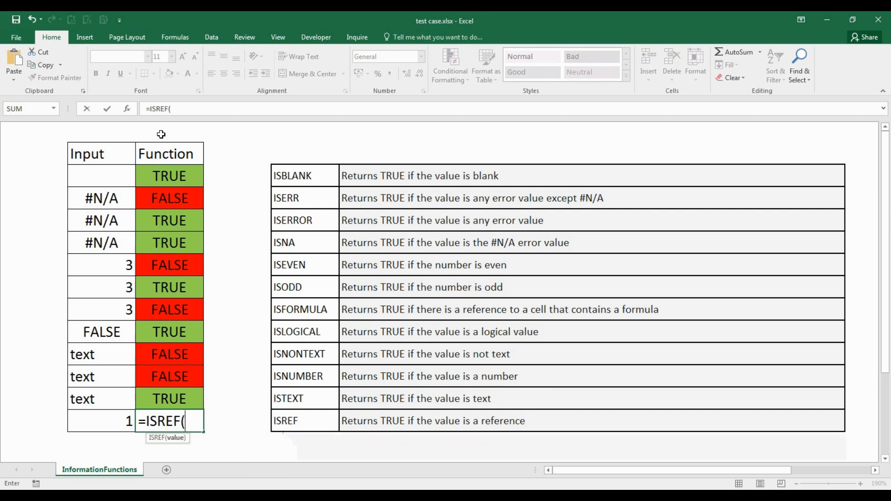
{"action": "key", "text": "Left"}
{"action": "type", "text": ")"}
{"action": "key", "text": "Return"}
Change the ISREF formula in C14 to =ISREF(1) to test a constant in place of the cell reference
{"action": "key", "text": "Up"}
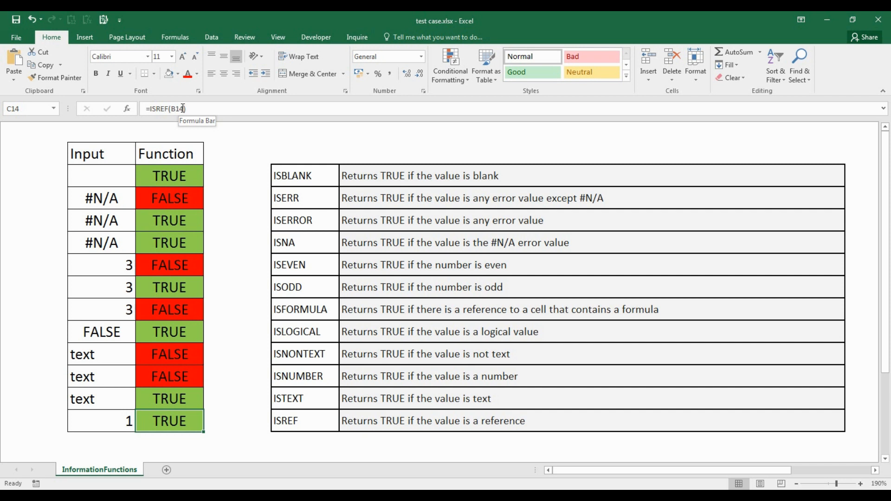
{"action": "left_click_drag", "start_coordinate": [185, 108], "coordinate": [171, 109]}
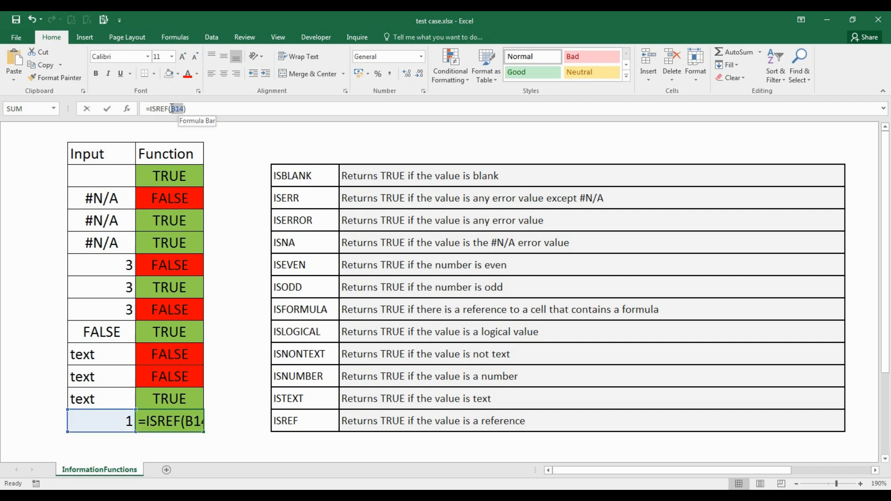
{"action": "type", "text": "1"}
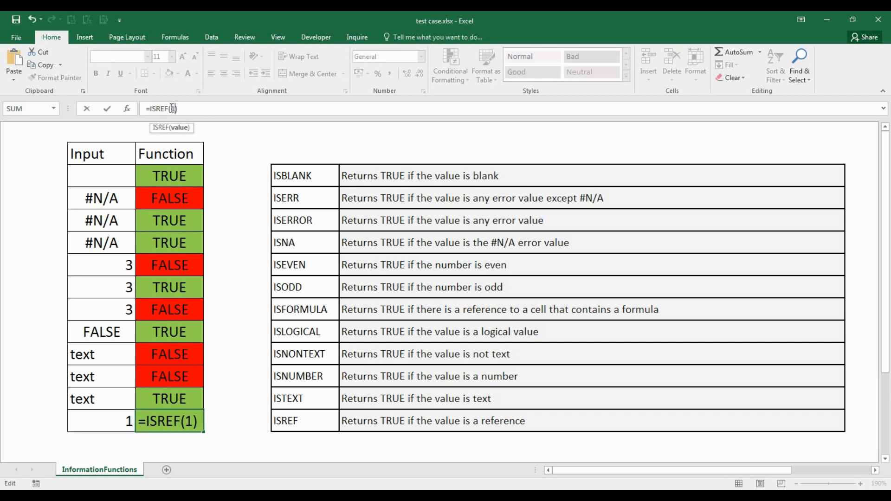
{"action": "key", "text": "Return"}
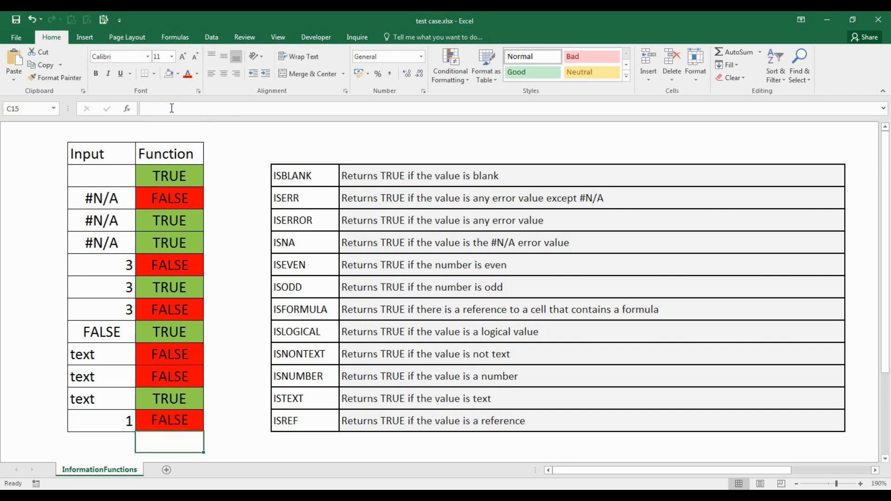
{"action": "left_click", "coordinate": [128, 423]}
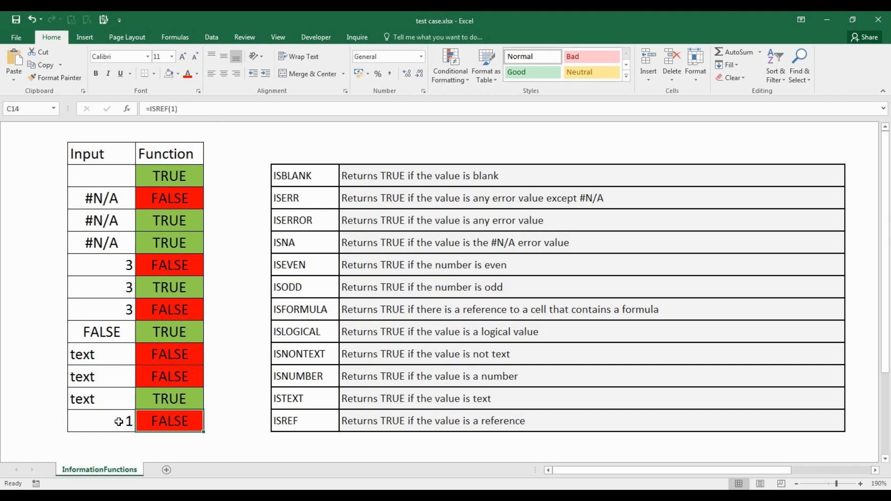
{"action": "left_click", "coordinate": [145, 420]}
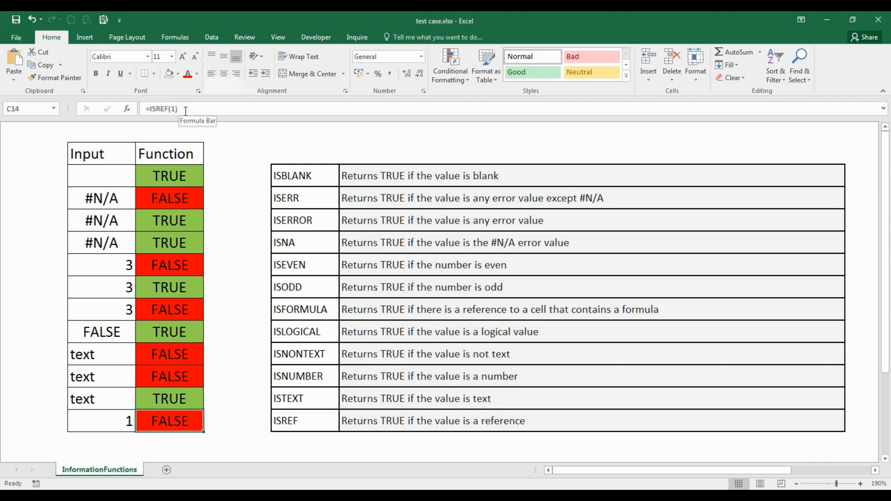